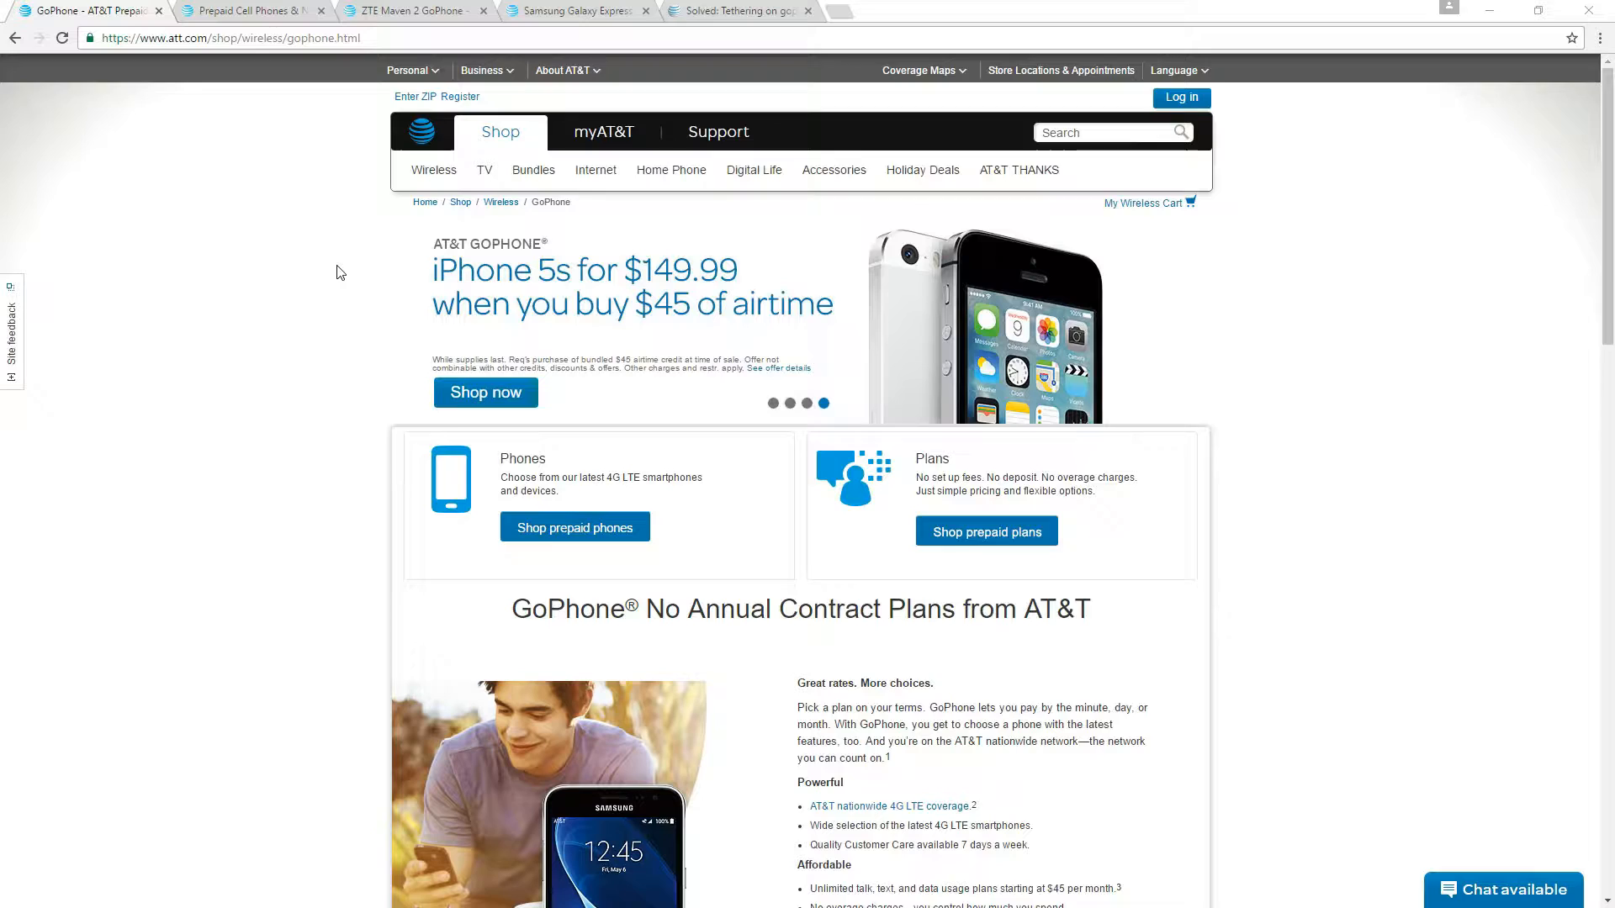
{"action": "scroll", "coordinate": [339, 272], "scroll_direction": "down", "scroll_amount": 2}
{"action": "scroll", "coordinate": [338, 272], "scroll_direction": "up", "scroll_amount": 2}
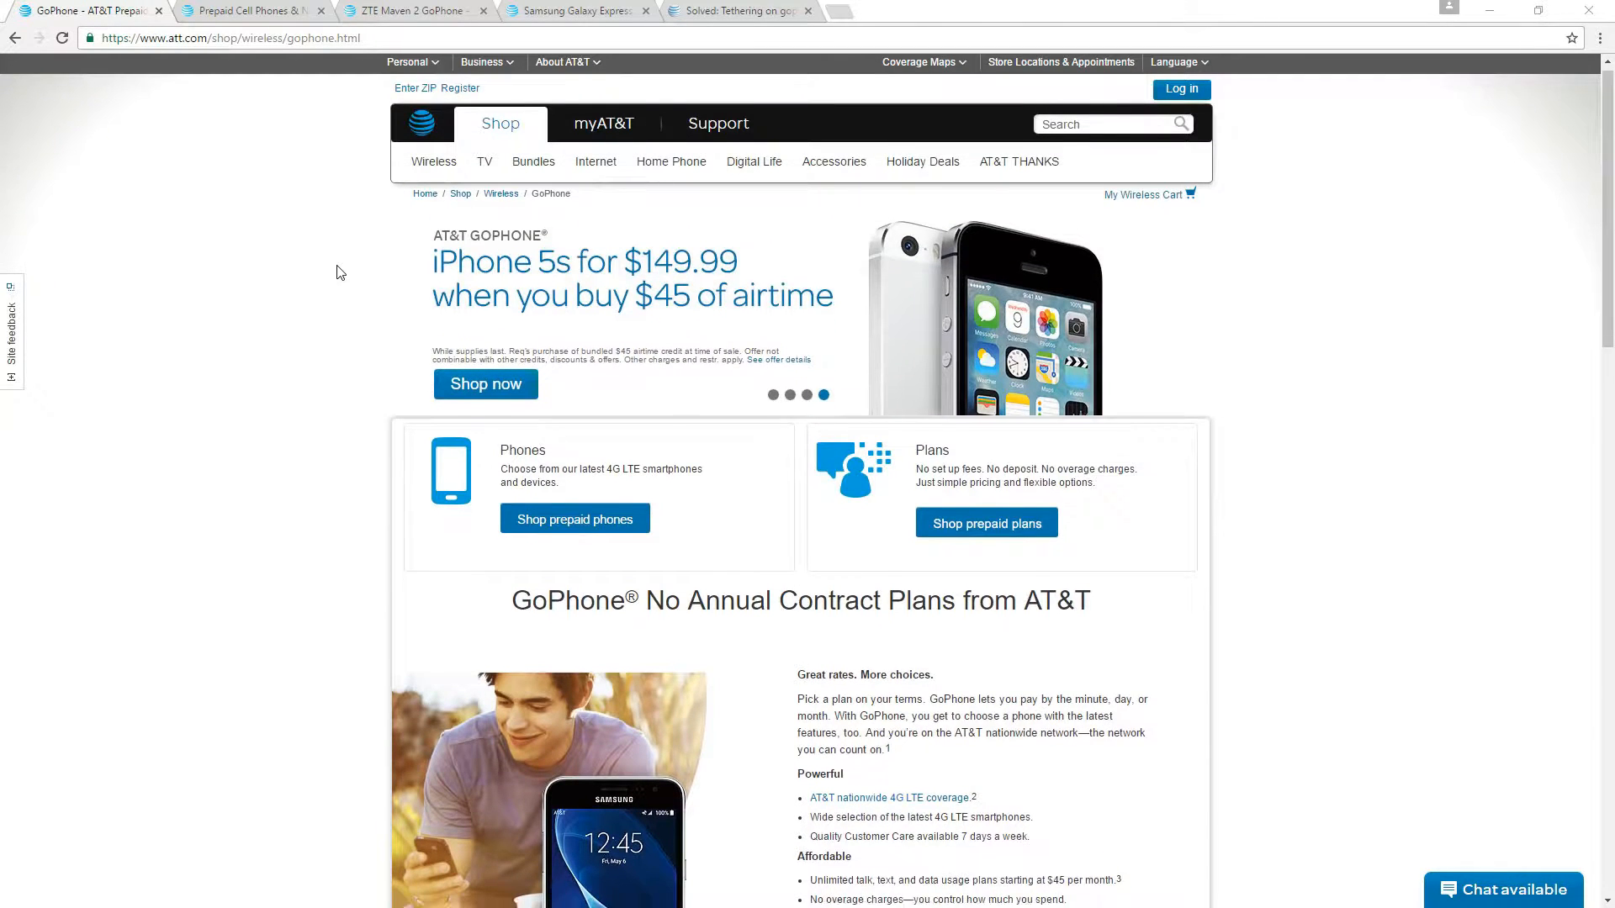
{"action": "scroll", "coordinate": [338, 272], "scroll_direction": "down", "scroll_amount": 3}
{"action": "scroll", "coordinate": [568, 316], "scroll_direction": "up", "scroll_amount": 3}
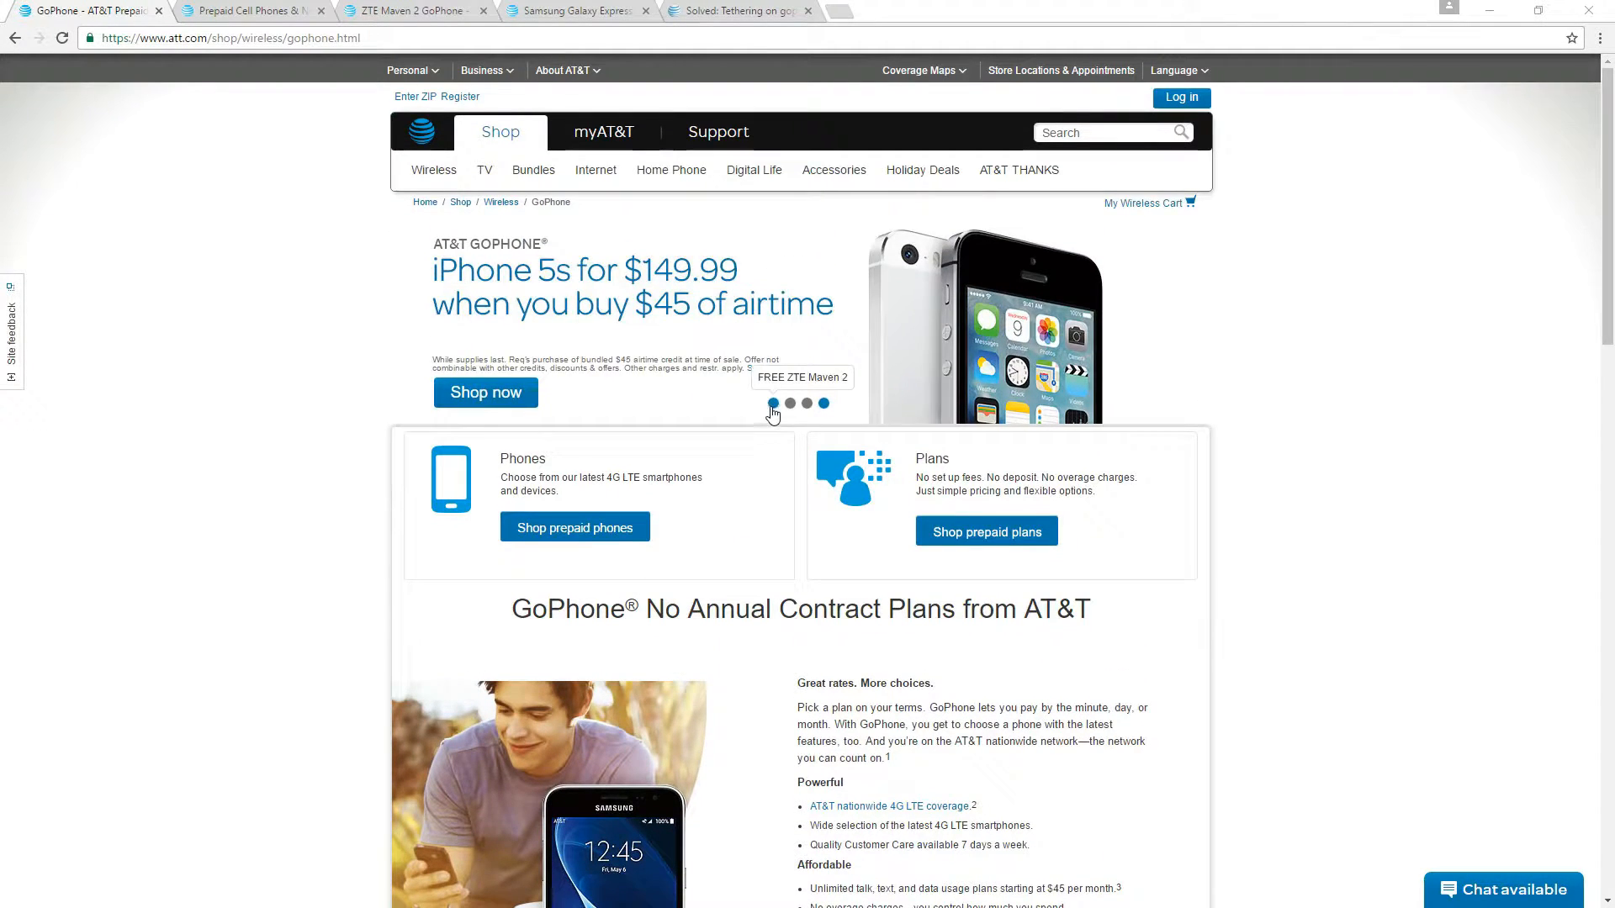
{"action": "left_click", "coordinate": [774, 405]}
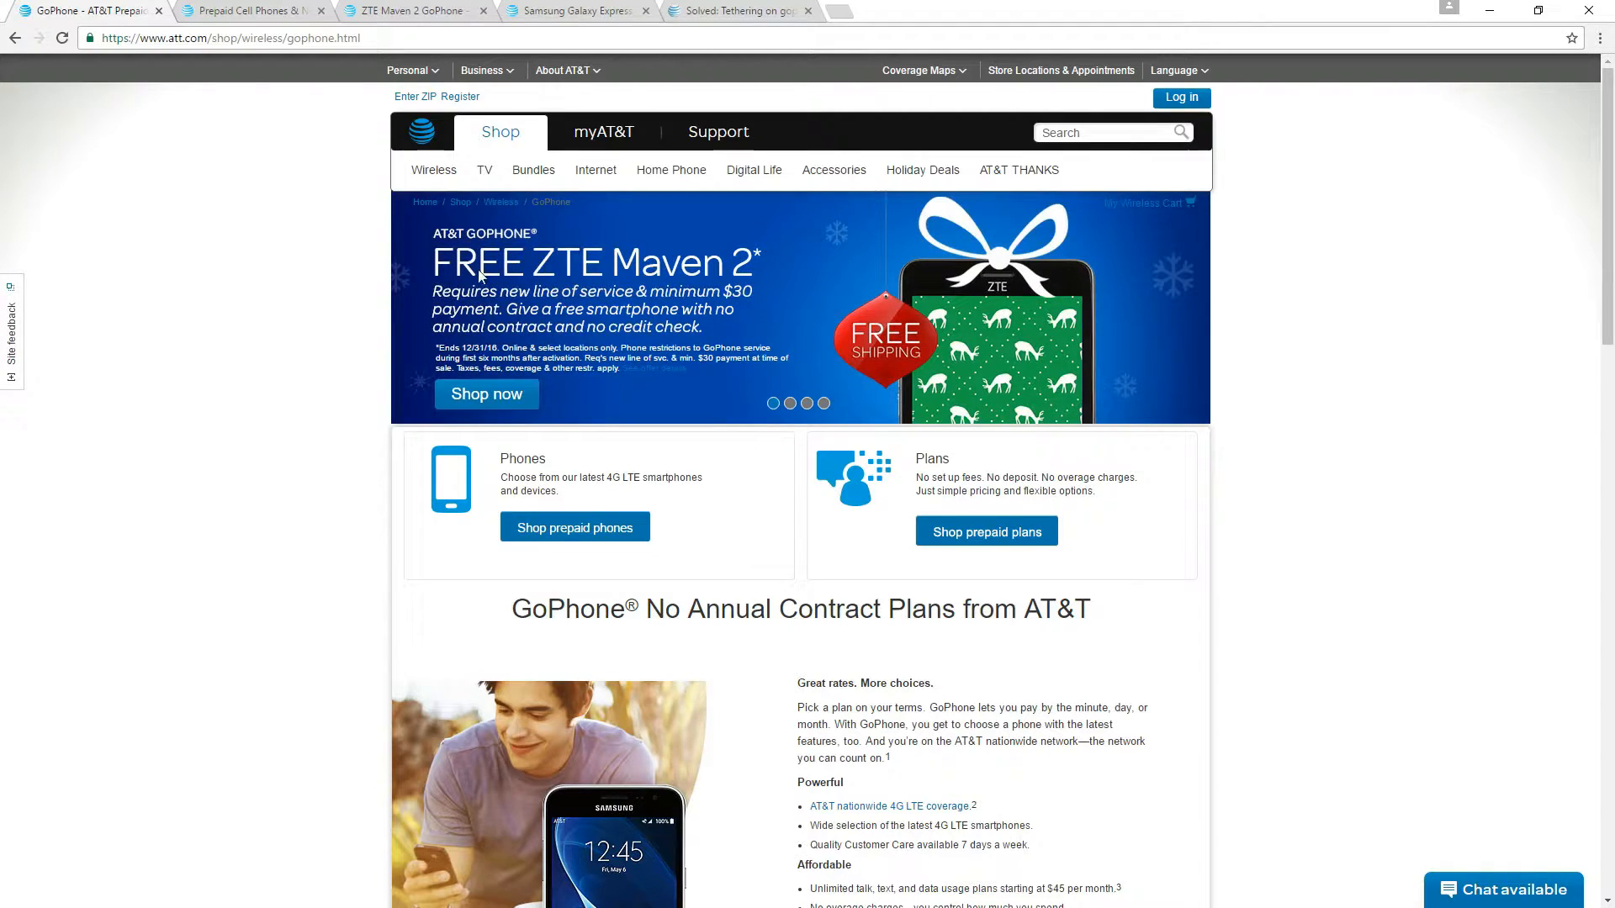
{"action": "left_click", "coordinate": [791, 405]}
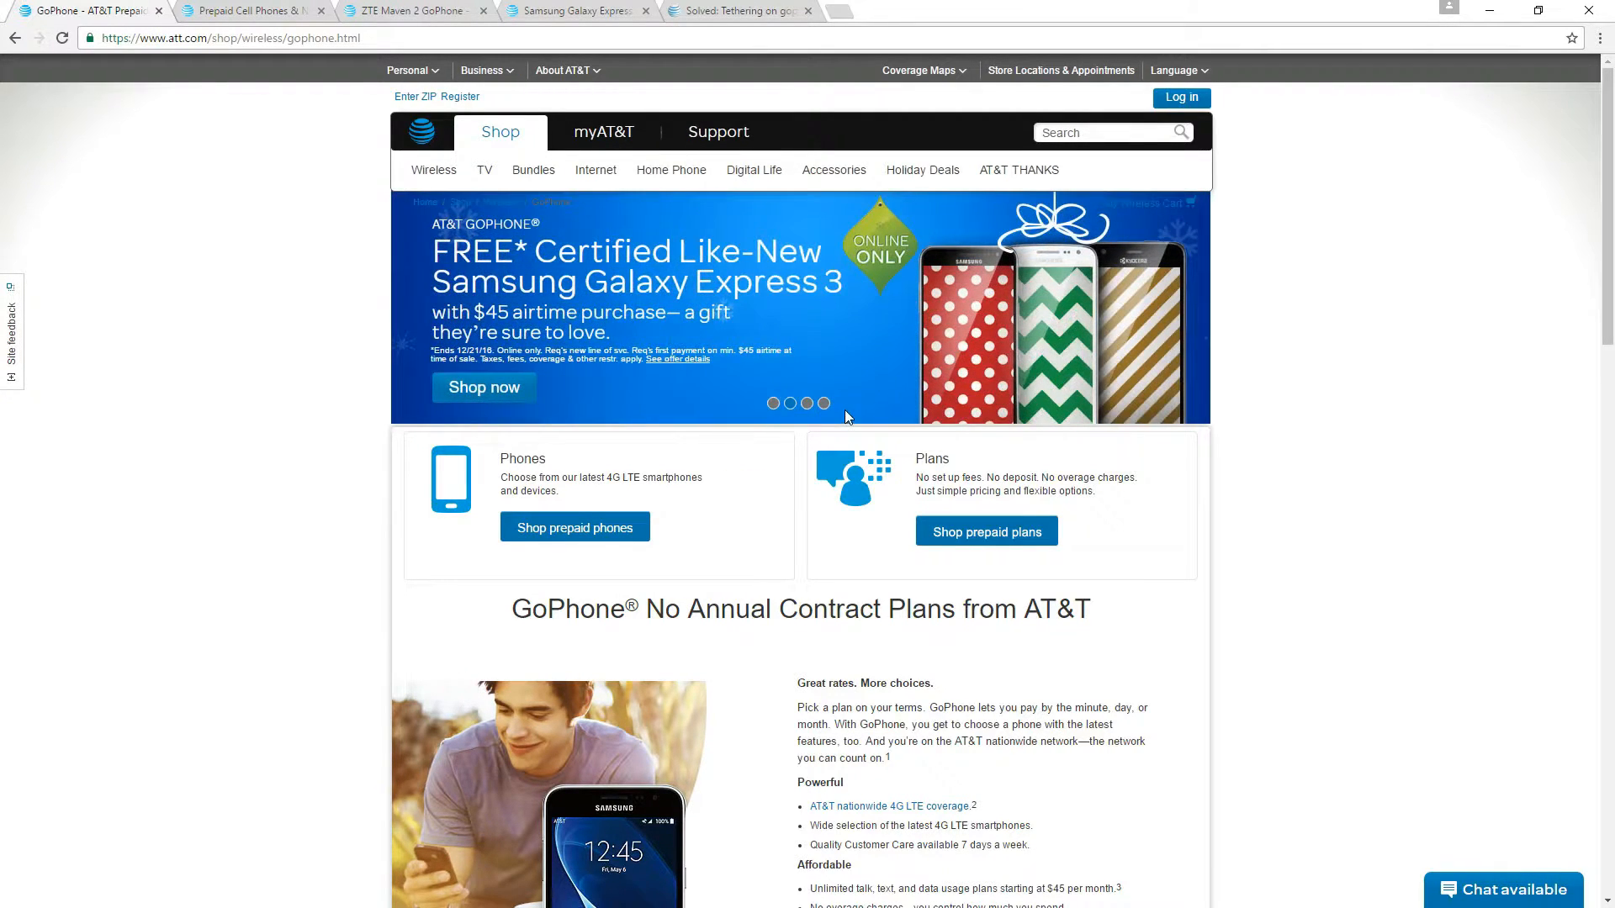
{"action": "left_click", "coordinate": [775, 406]}
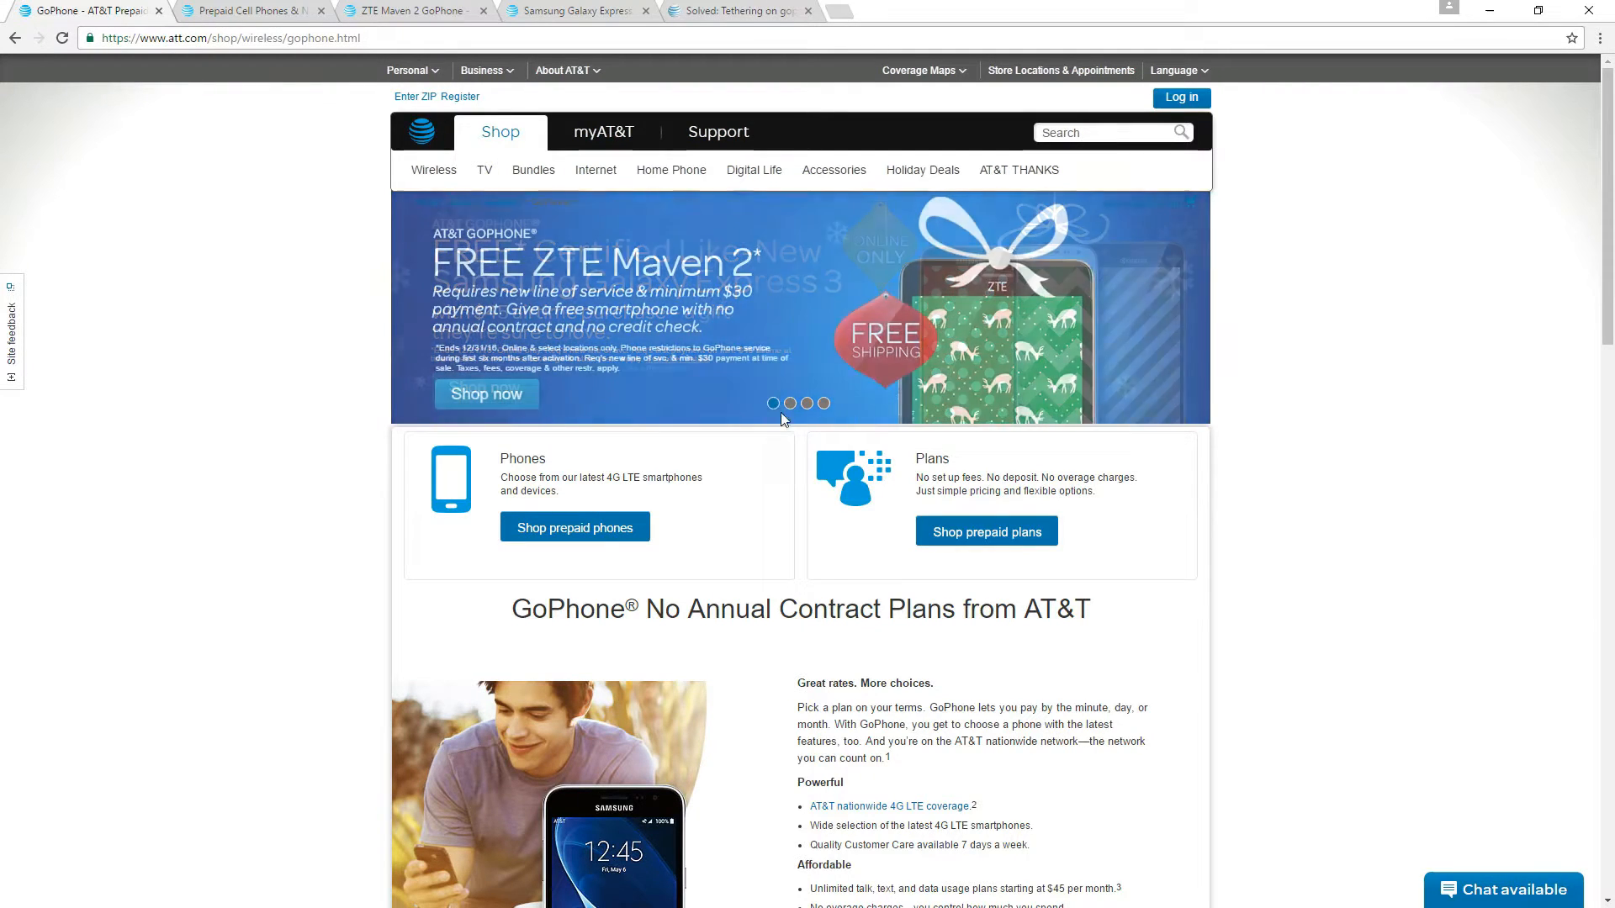
{"action": "left_click", "coordinate": [807, 406]}
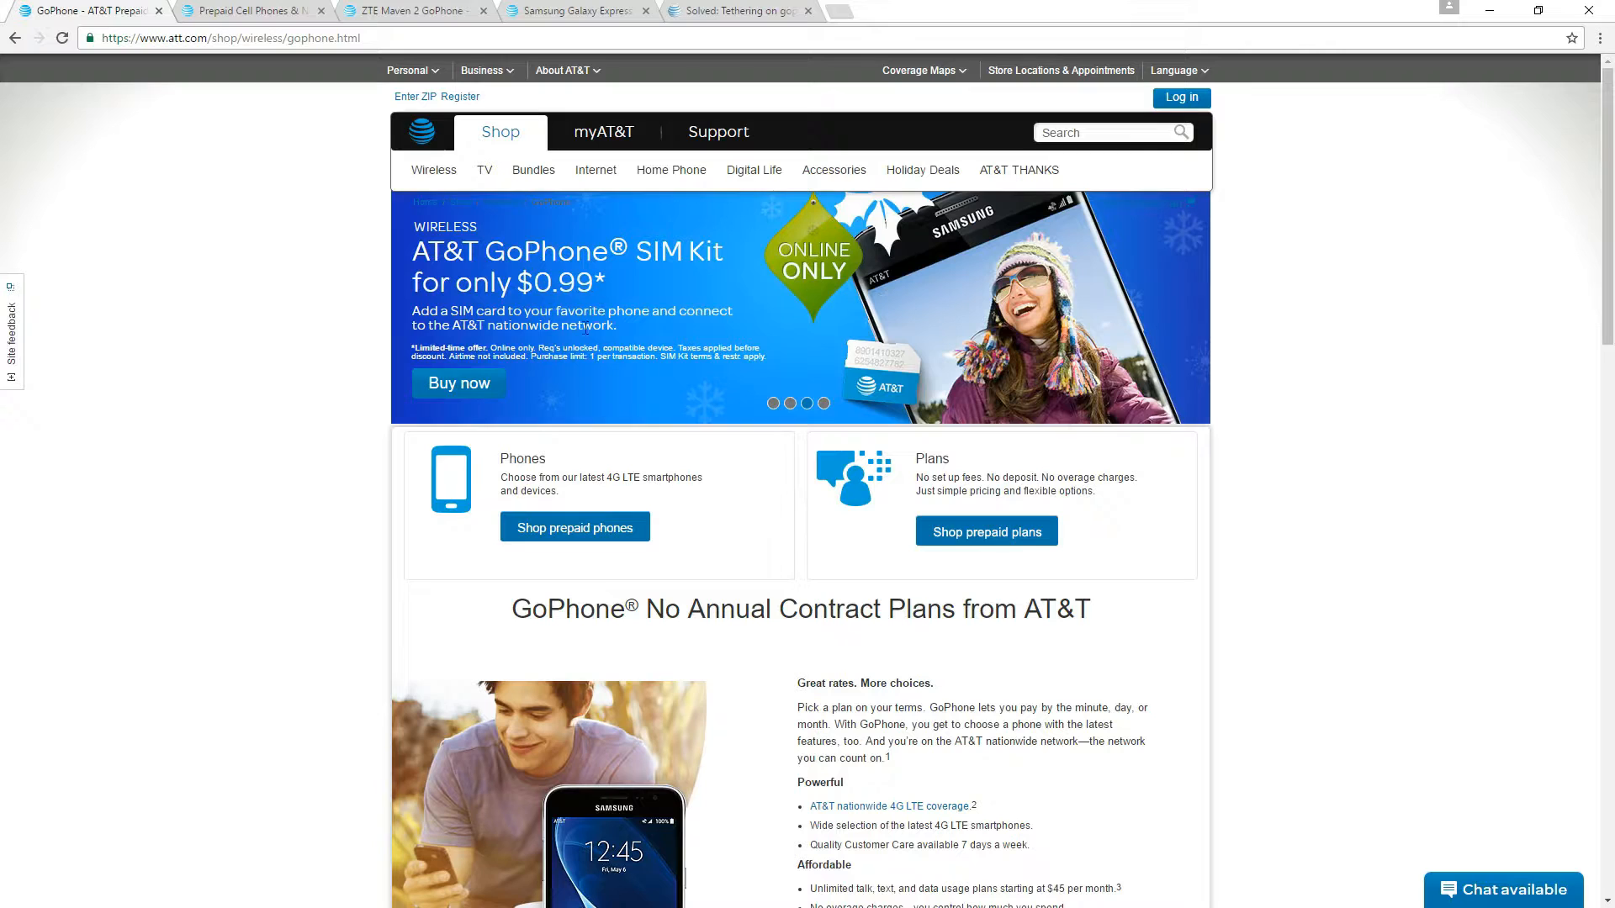
{"action": "left_click", "coordinate": [824, 405]}
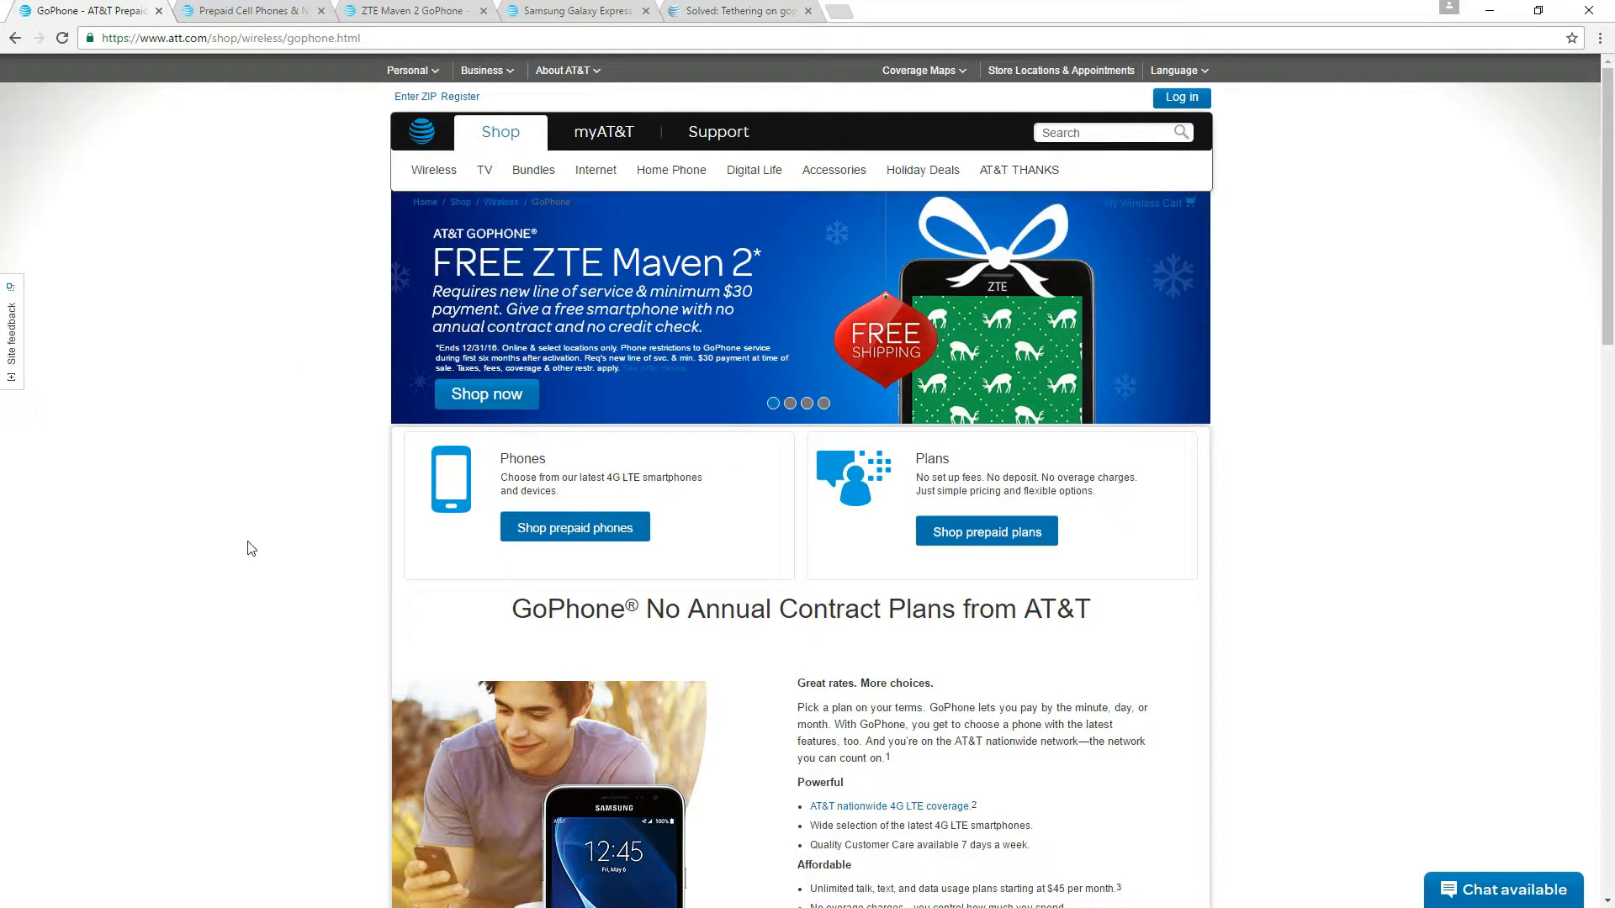
Reach the Multi-Line Discount page via Shop prepaid plans and briefly highlight its per-line savings graphic.
{"action": "left_click", "coordinate": [970, 539]}
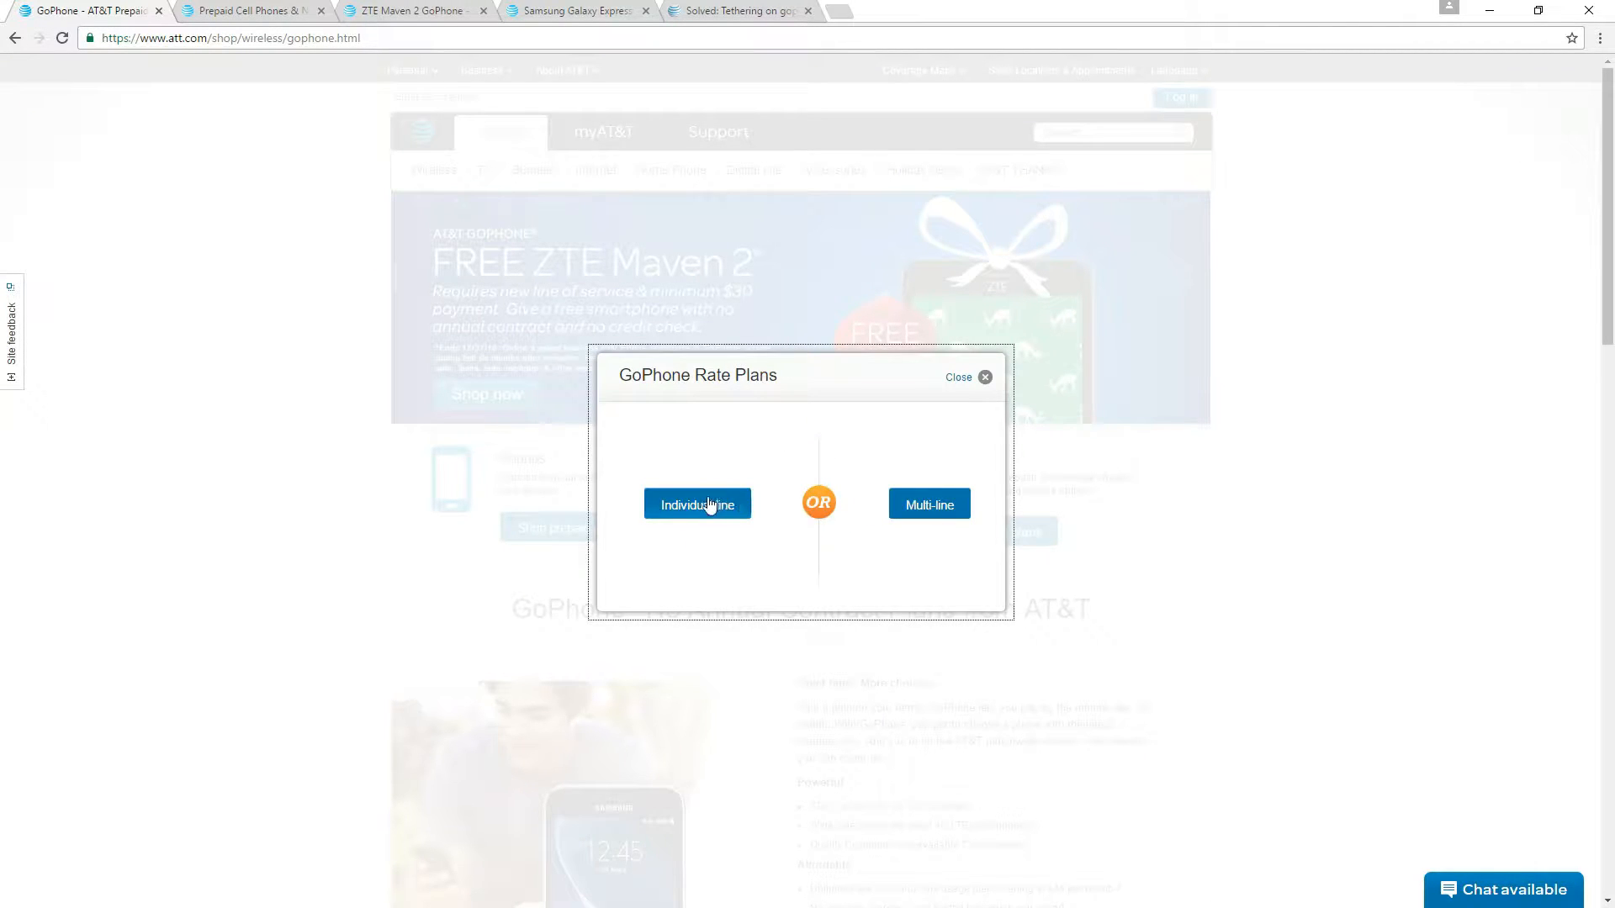
{"action": "left_click", "coordinate": [930, 507]}
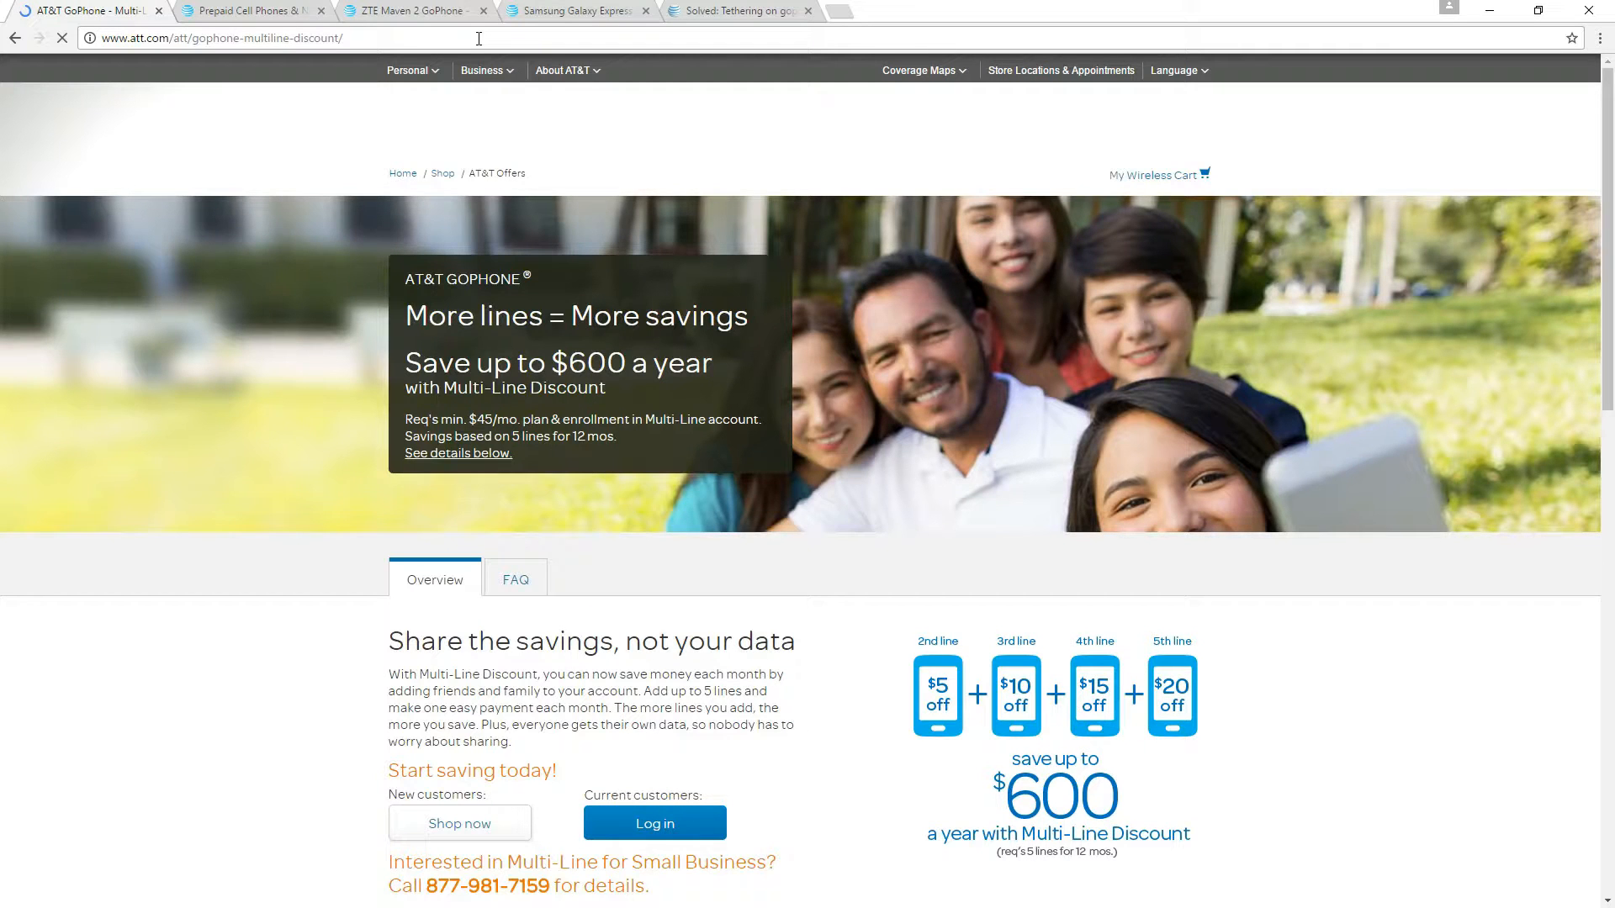
{"action": "scroll", "coordinate": [999, 551], "scroll_direction": "down", "scroll_amount": 2}
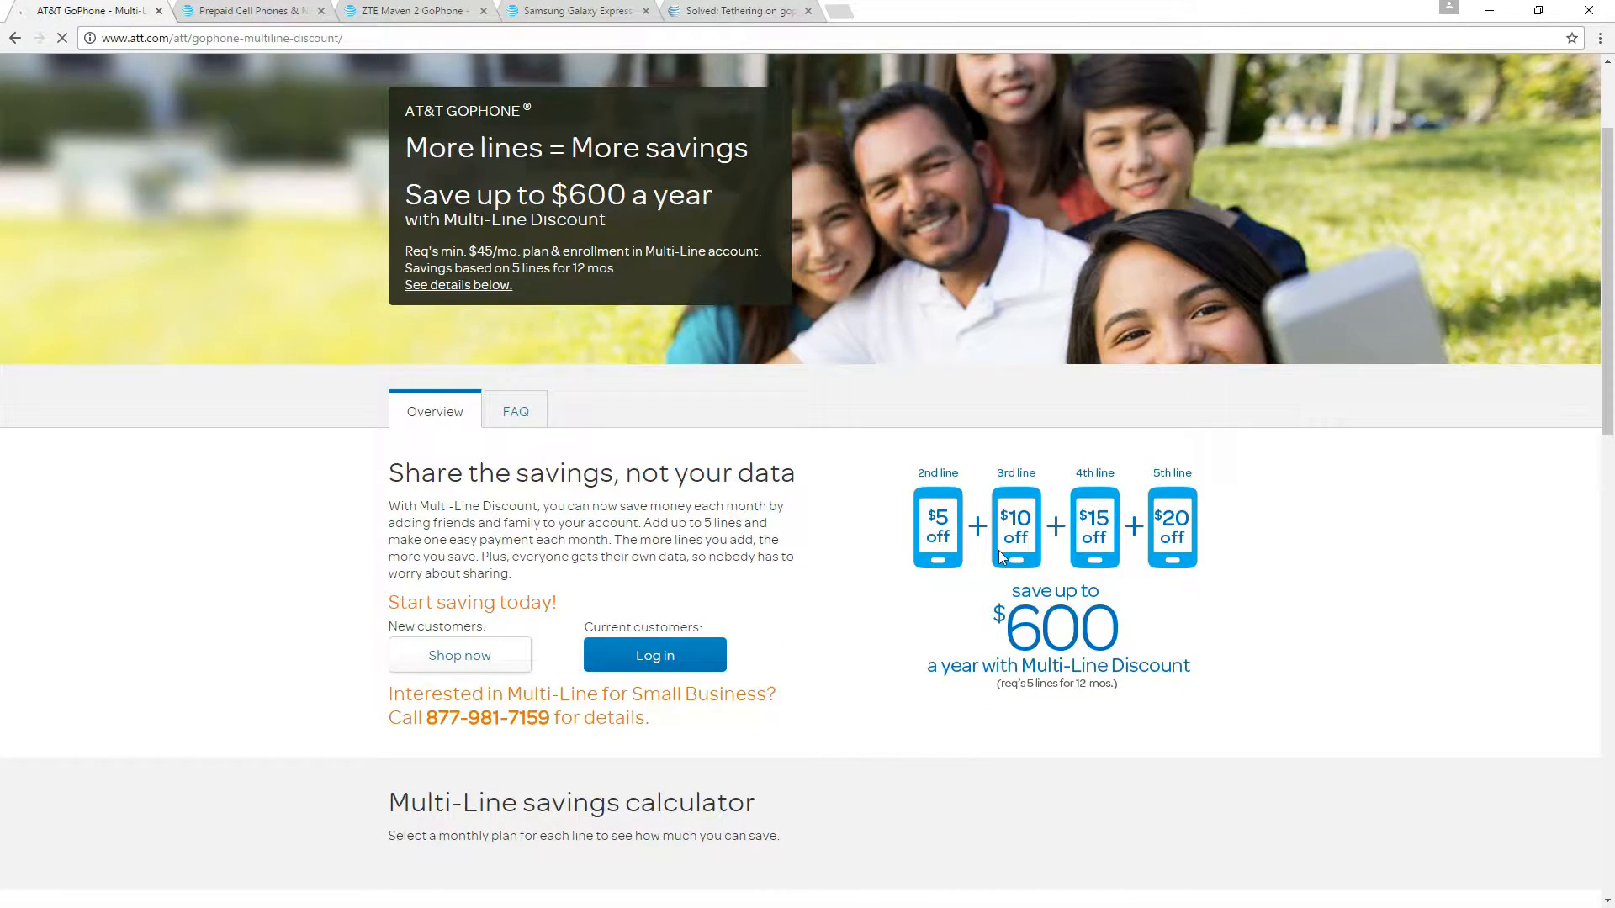
{"action": "left_click_drag", "start_coordinate": [997, 550], "coordinate": [1118, 529]}
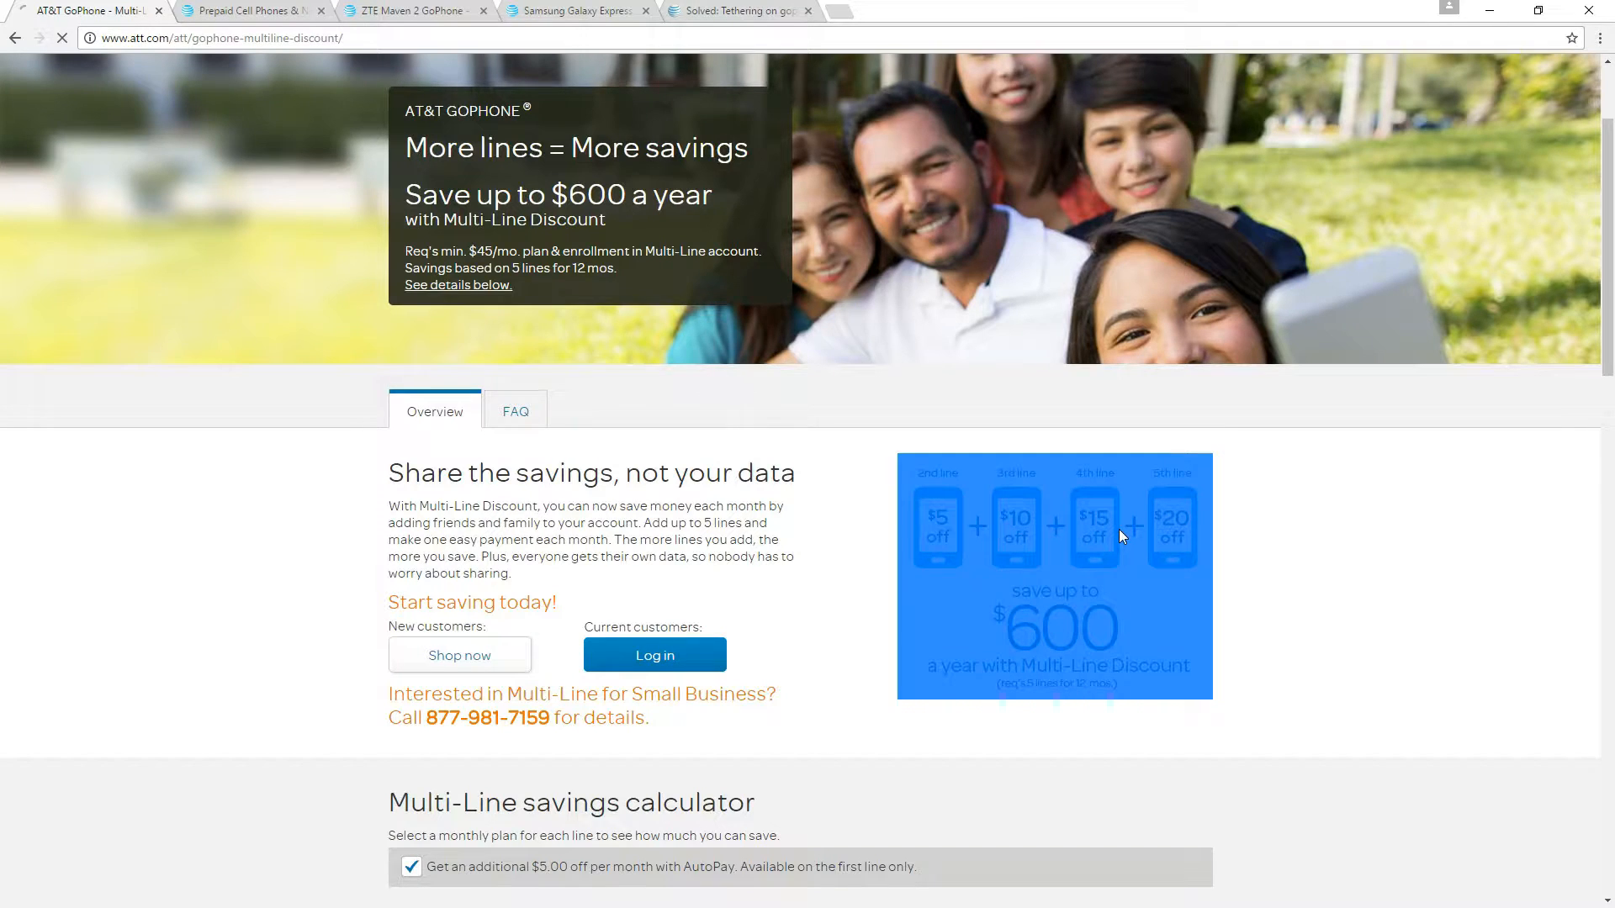
{"action": "left_click", "coordinate": [820, 523]}
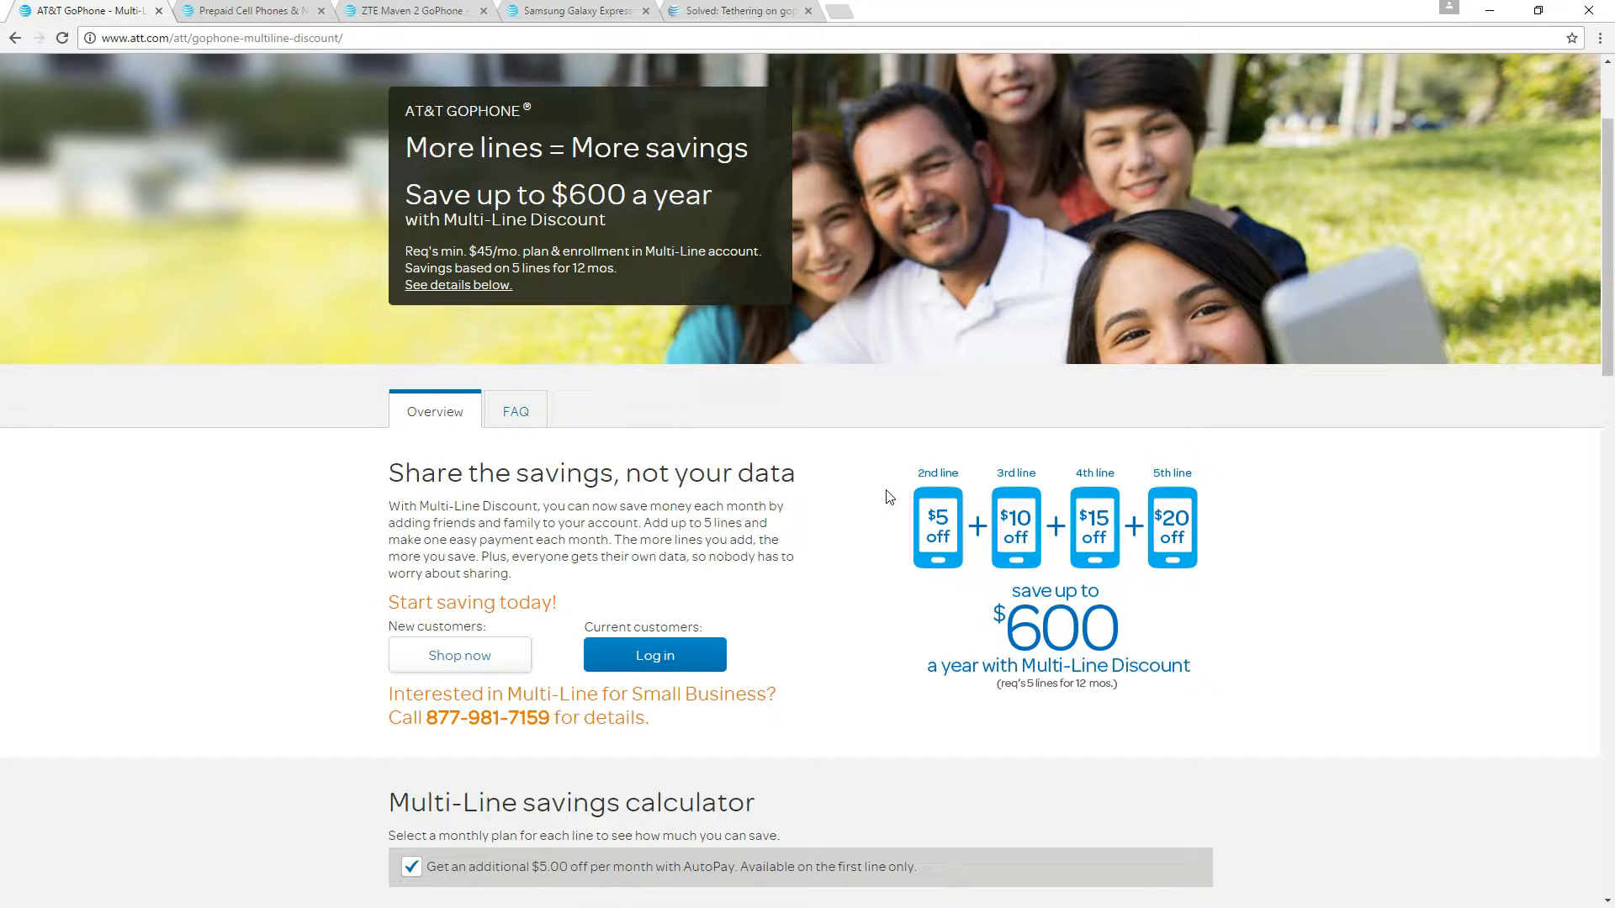
{"action": "scroll", "coordinate": [886, 496], "scroll_direction": "down", "scroll_amount": 2}
{"action": "scroll", "coordinate": [886, 495], "scroll_direction": "down", "scroll_amount": 2}
{"action": "scroll", "coordinate": [886, 496], "scroll_direction": "down", "scroll_amount": 2}
{"action": "scroll", "coordinate": [695, 493], "scroll_direction": "down", "scroll_amount": 2}
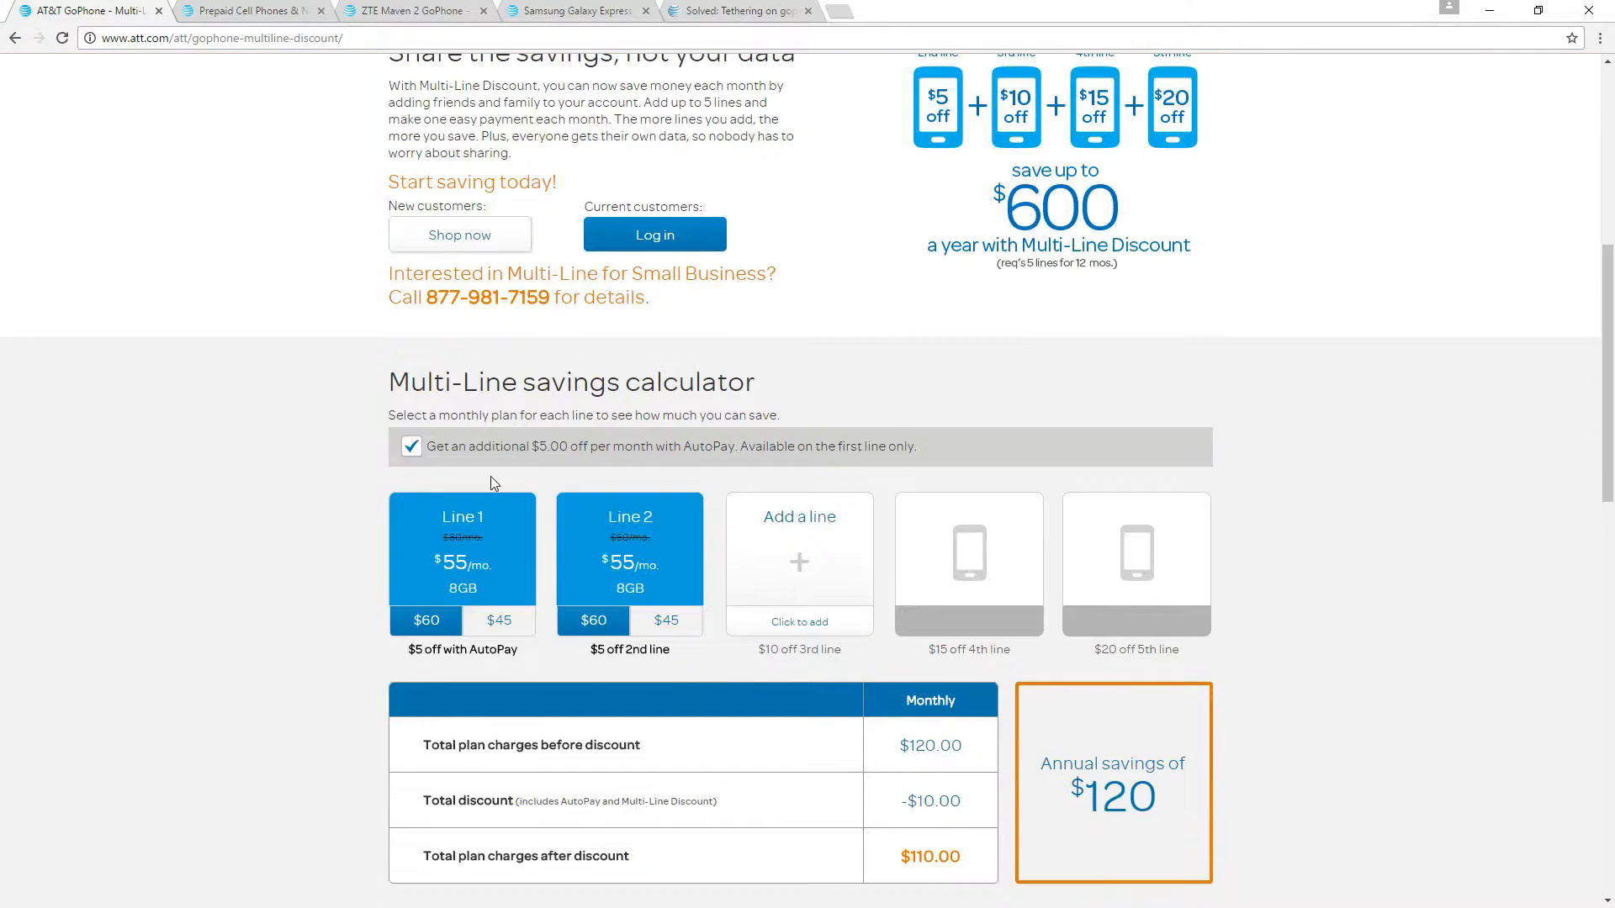
Put Line 1 and Line 2 on the $45 plan in the savings calculator.
{"action": "left_click", "coordinate": [500, 623]}
{"action": "left_click", "coordinate": [666, 624]}
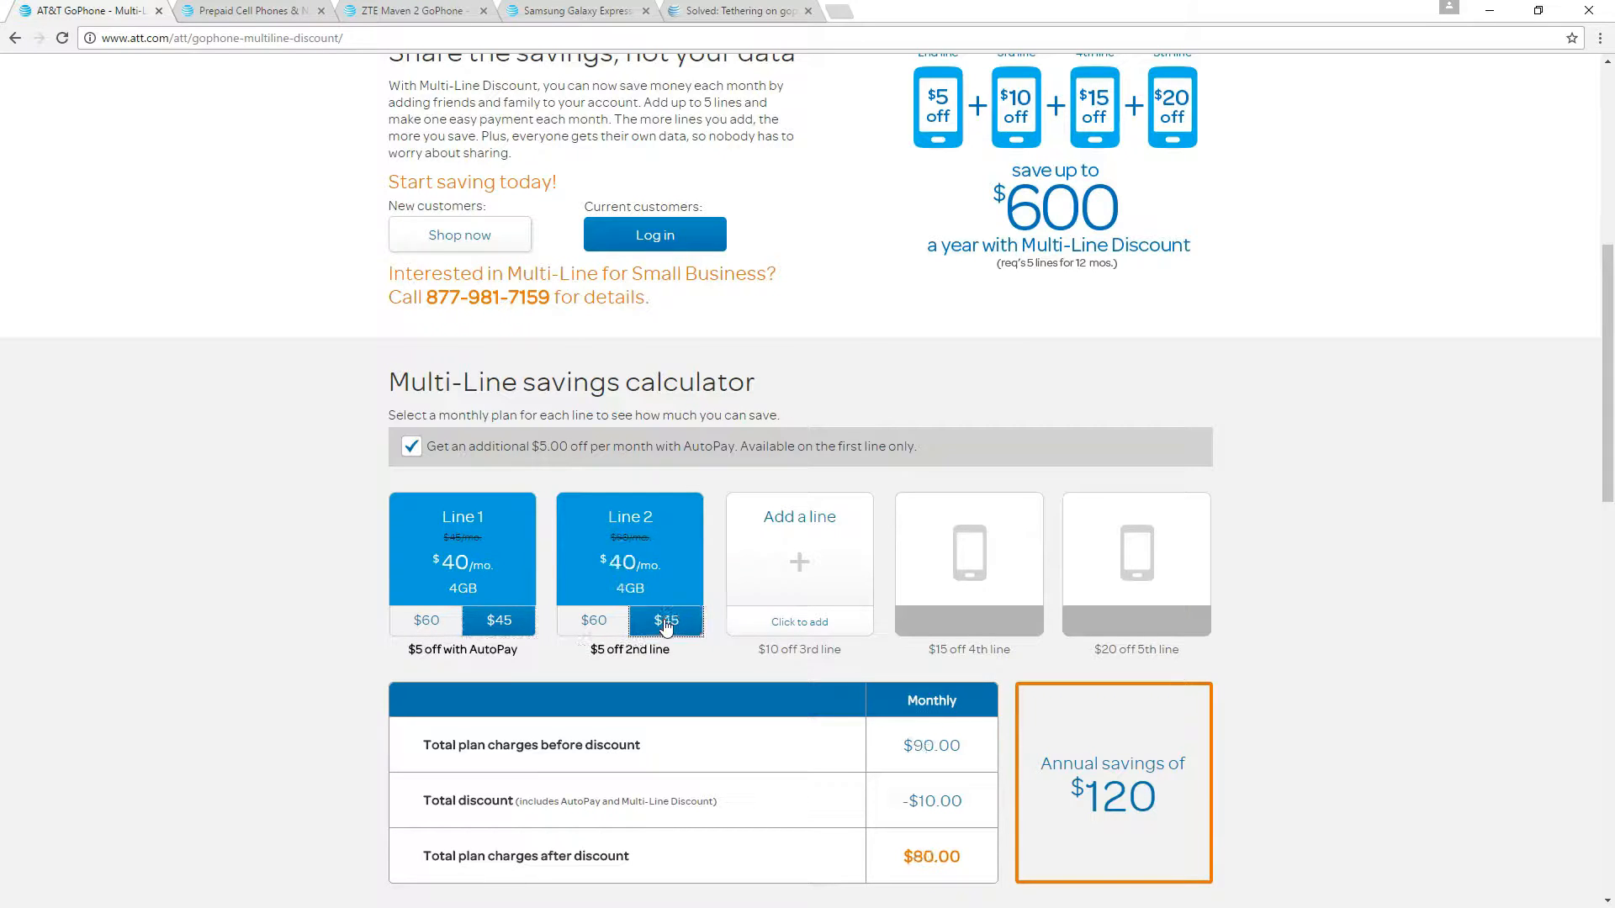
{"action": "scroll", "coordinate": [420, 555], "scroll_direction": "down", "scroll_amount": 1}
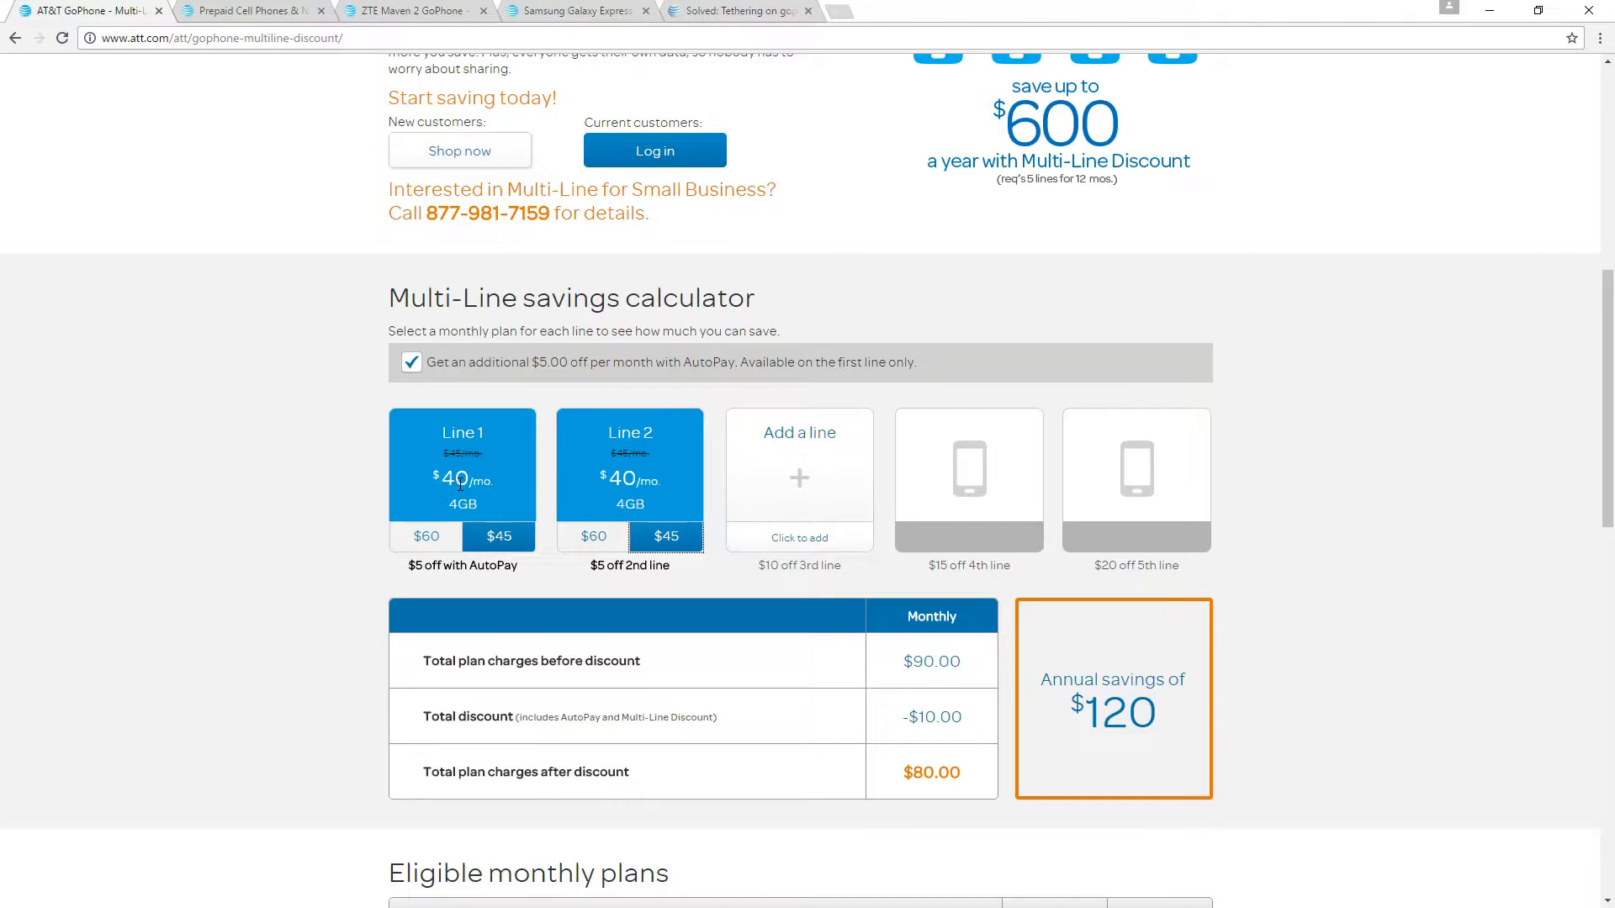
Highlight Line 1's $40/mo price and 4GB data, then Line 2's discounted price.
{"action": "mouse_move", "coordinate": [443, 480]}
{"action": "left_mouse_down"}
{"action": "mouse_move", "coordinate": [491, 479]}
{"action": "mouse_move", "coordinate": [480, 508]}
{"action": "left_mouse_up"}
{"action": "left_click_drag", "start_coordinate": [451, 505], "coordinate": [481, 504]}
{"action": "left_click", "coordinate": [540, 427]}
{"action": "left_click_drag", "start_coordinate": [609, 473], "coordinate": [641, 484]}
{"action": "left_click", "coordinate": [661, 481]}
Add Lines 3, 4 and 5 to the calculator, placing them on the $45 plan.
{"action": "left_click", "coordinate": [799, 540]}
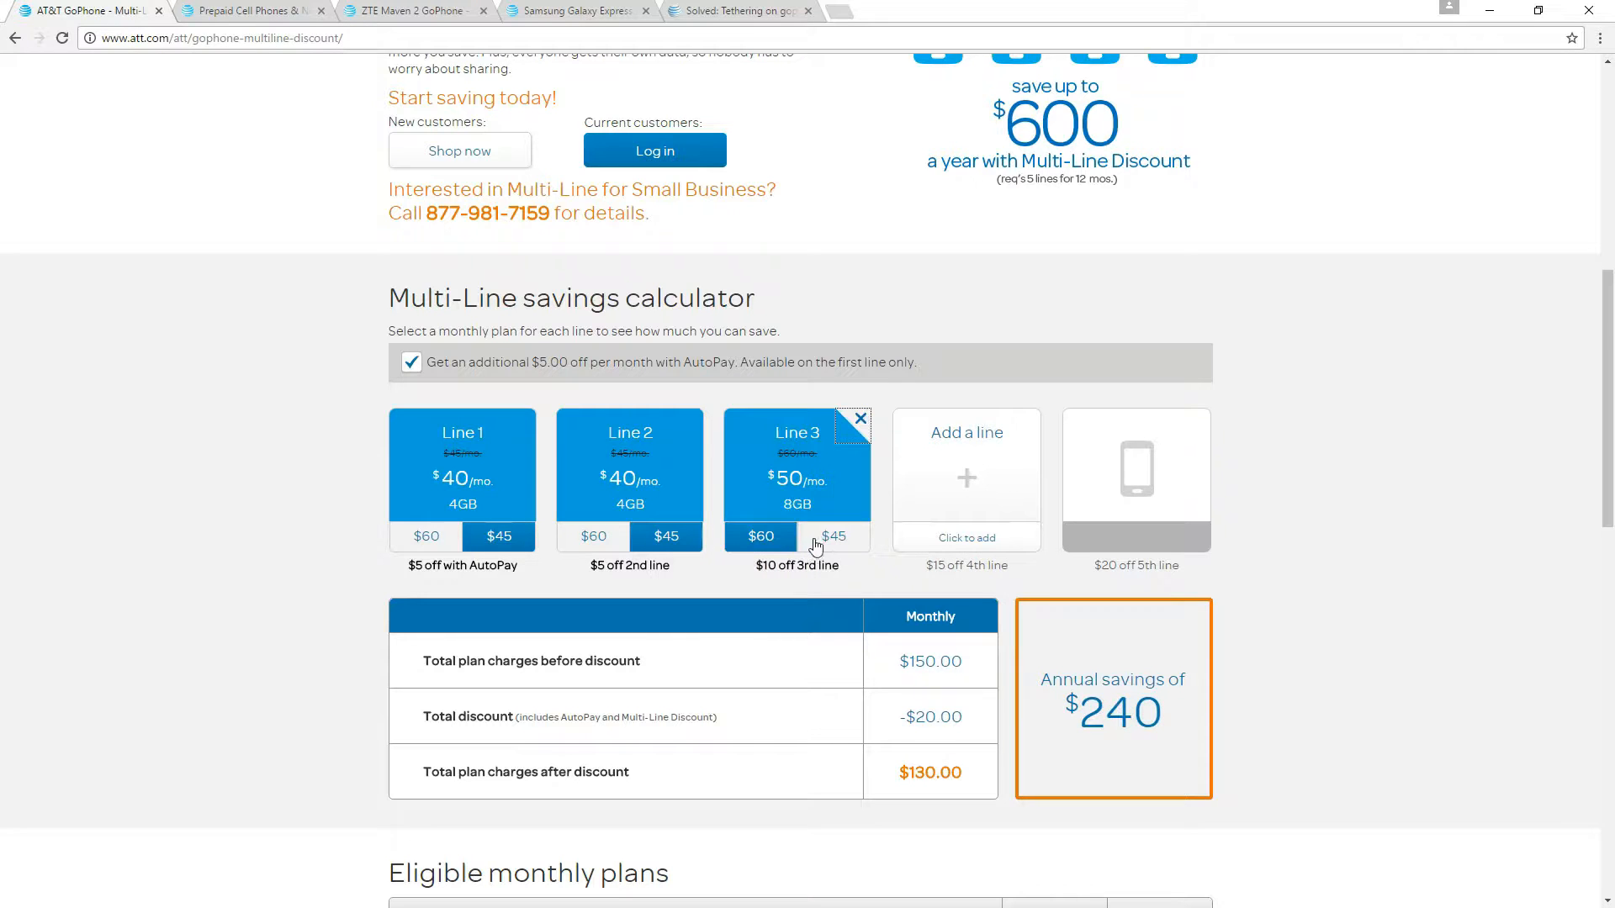
{"action": "left_click", "coordinate": [826, 539]}
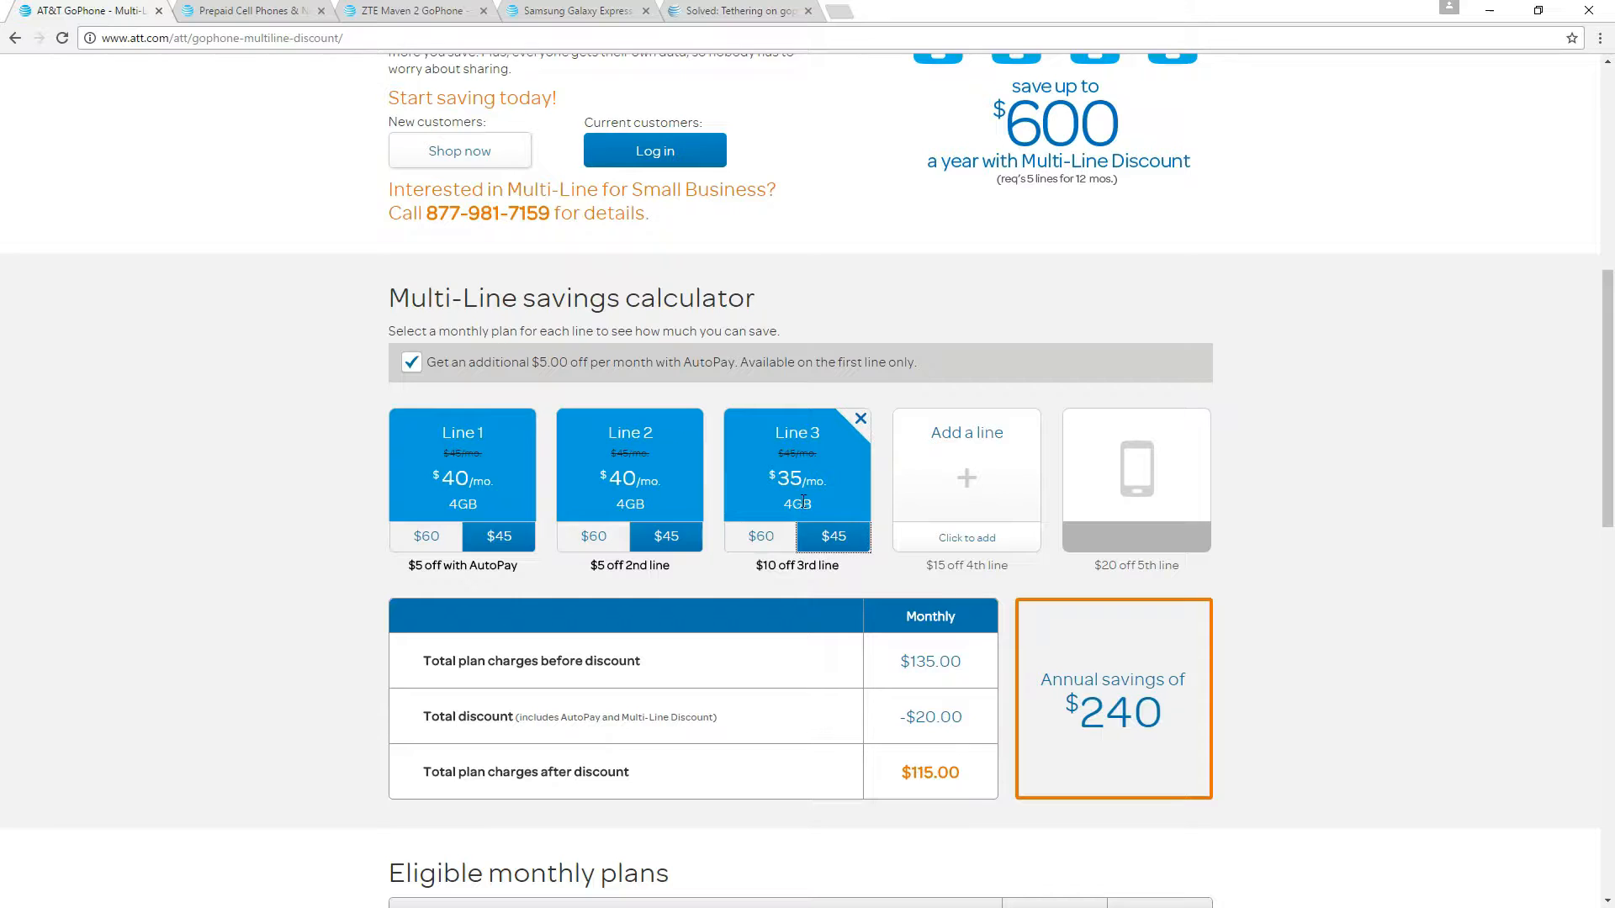
{"action": "left_click", "coordinate": [967, 538]}
{"action": "left_click", "coordinate": [1000, 536]}
{"action": "left_click", "coordinate": [1134, 536]}
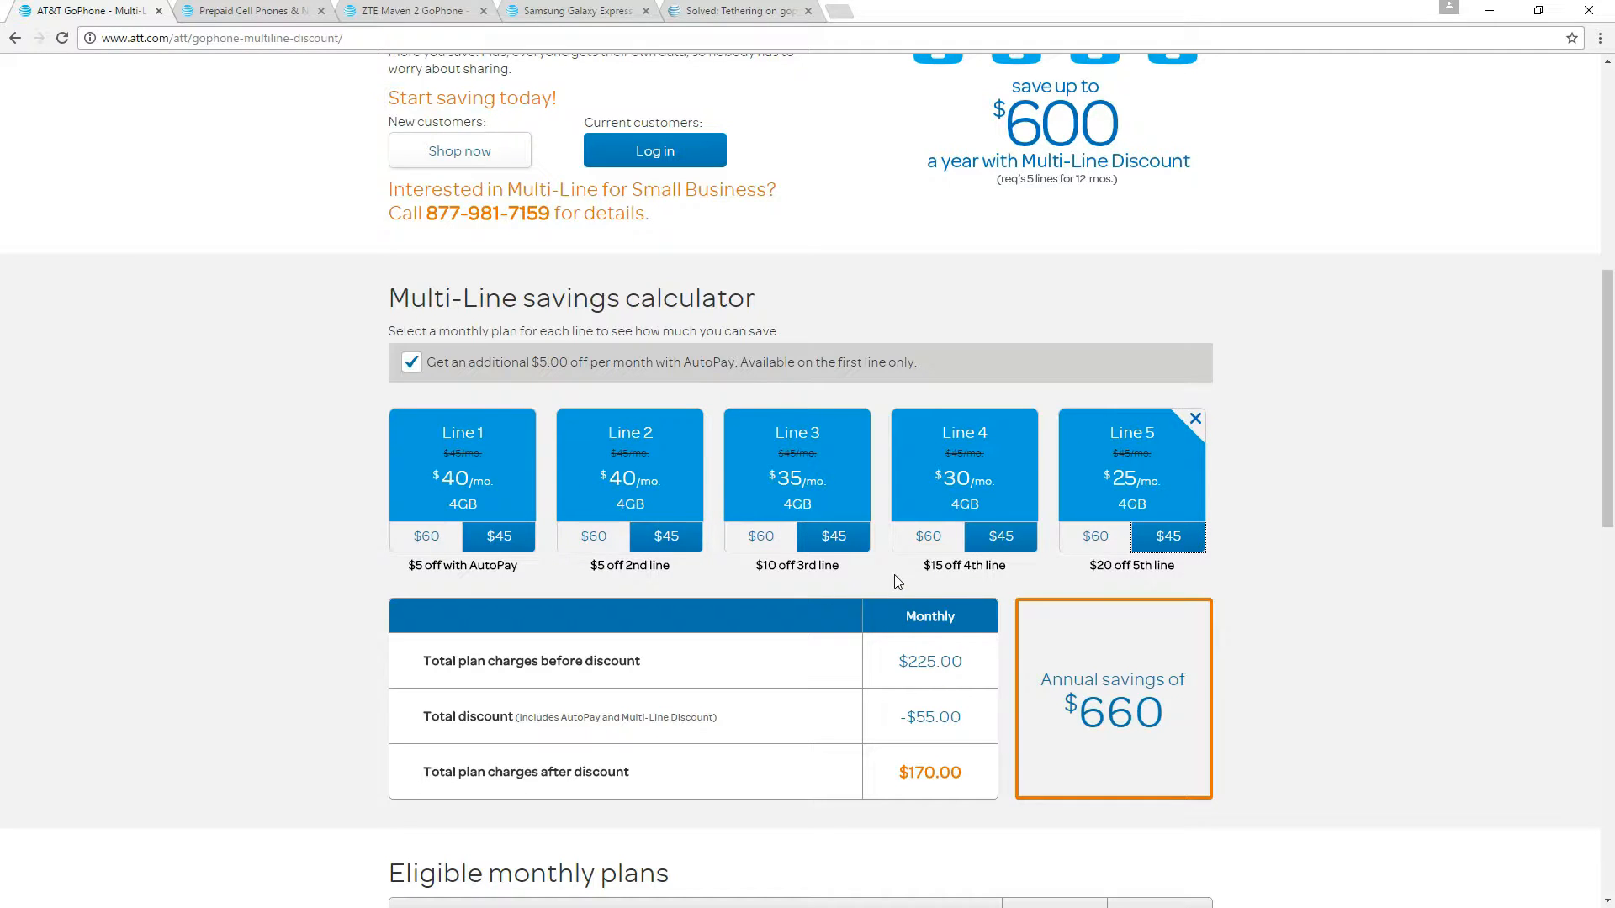
Highlight the $170.00 monthly total after discount twice to point it out.
{"action": "left_click_drag", "start_coordinate": [898, 772], "coordinate": [962, 780]}
{"action": "left_click", "coordinate": [962, 773]}
{"action": "left_click_drag", "start_coordinate": [898, 772], "coordinate": [962, 772]}
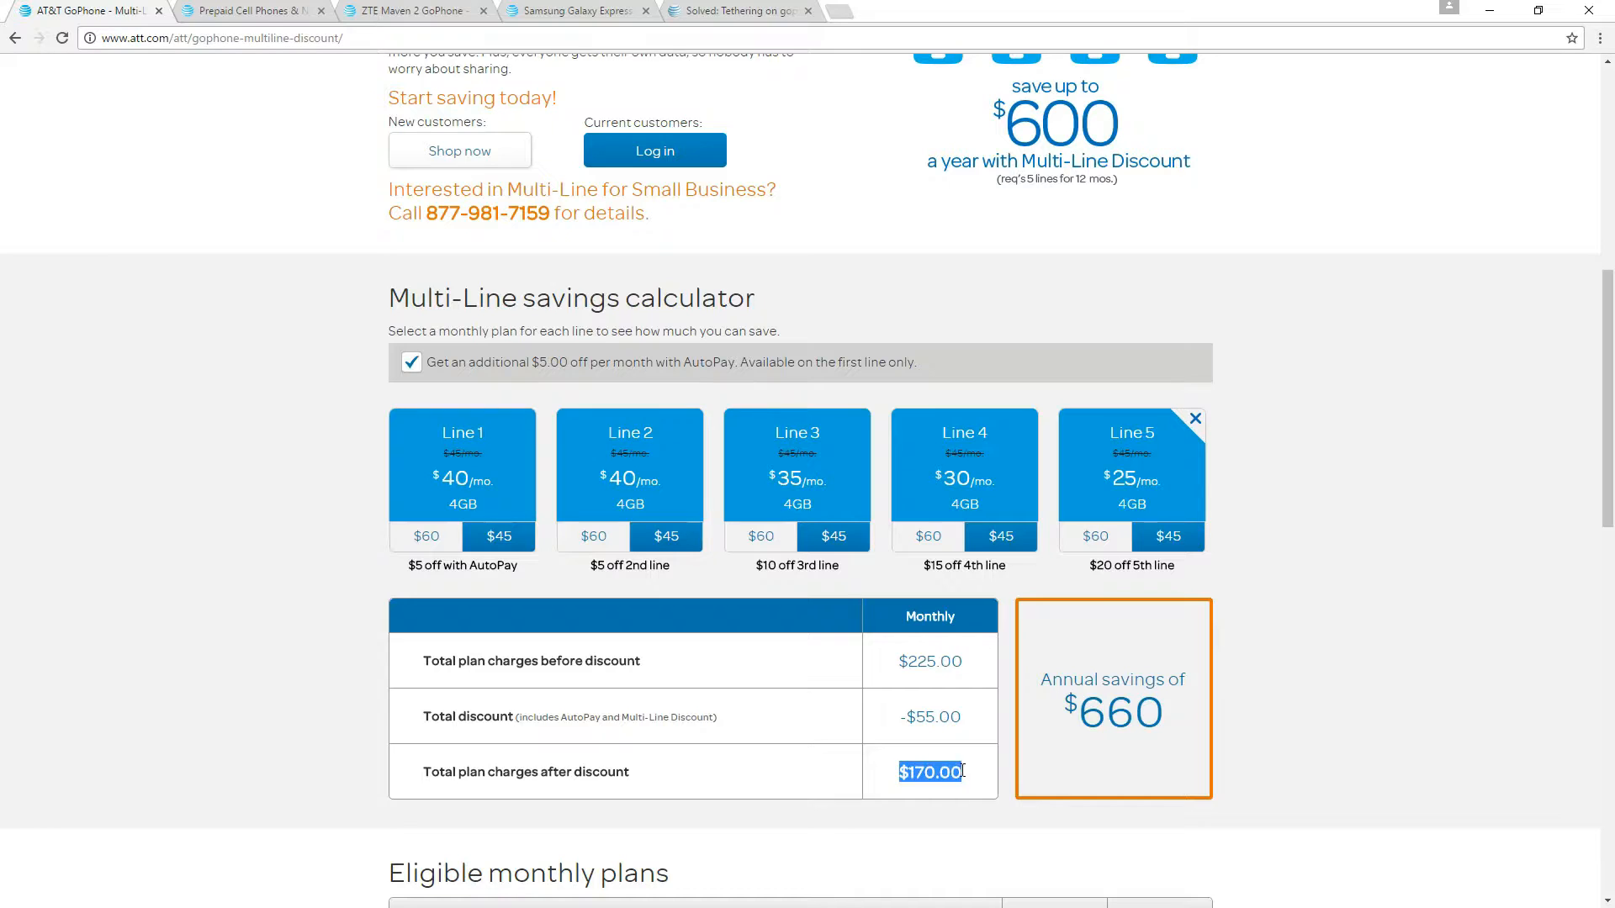
{"action": "left_click", "coordinate": [964, 772]}
{"action": "scroll", "coordinate": [1049, 483], "scroll_direction": "down", "scroll_amount": 3}
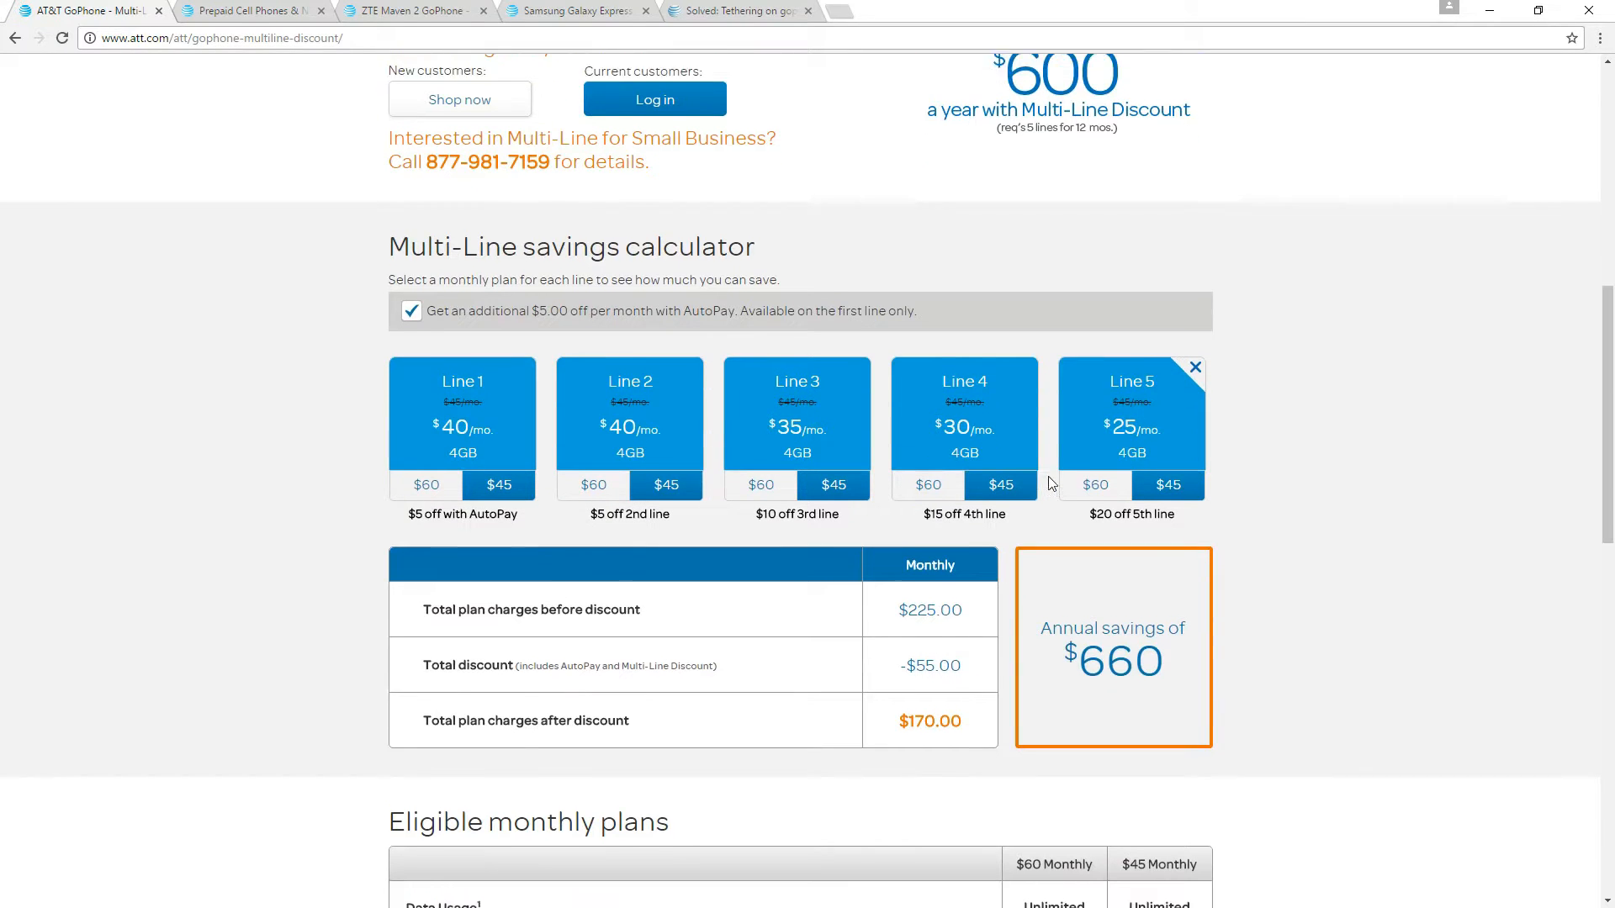
{"action": "scroll", "coordinate": [1006, 480], "scroll_direction": "down", "scroll_amount": 3}
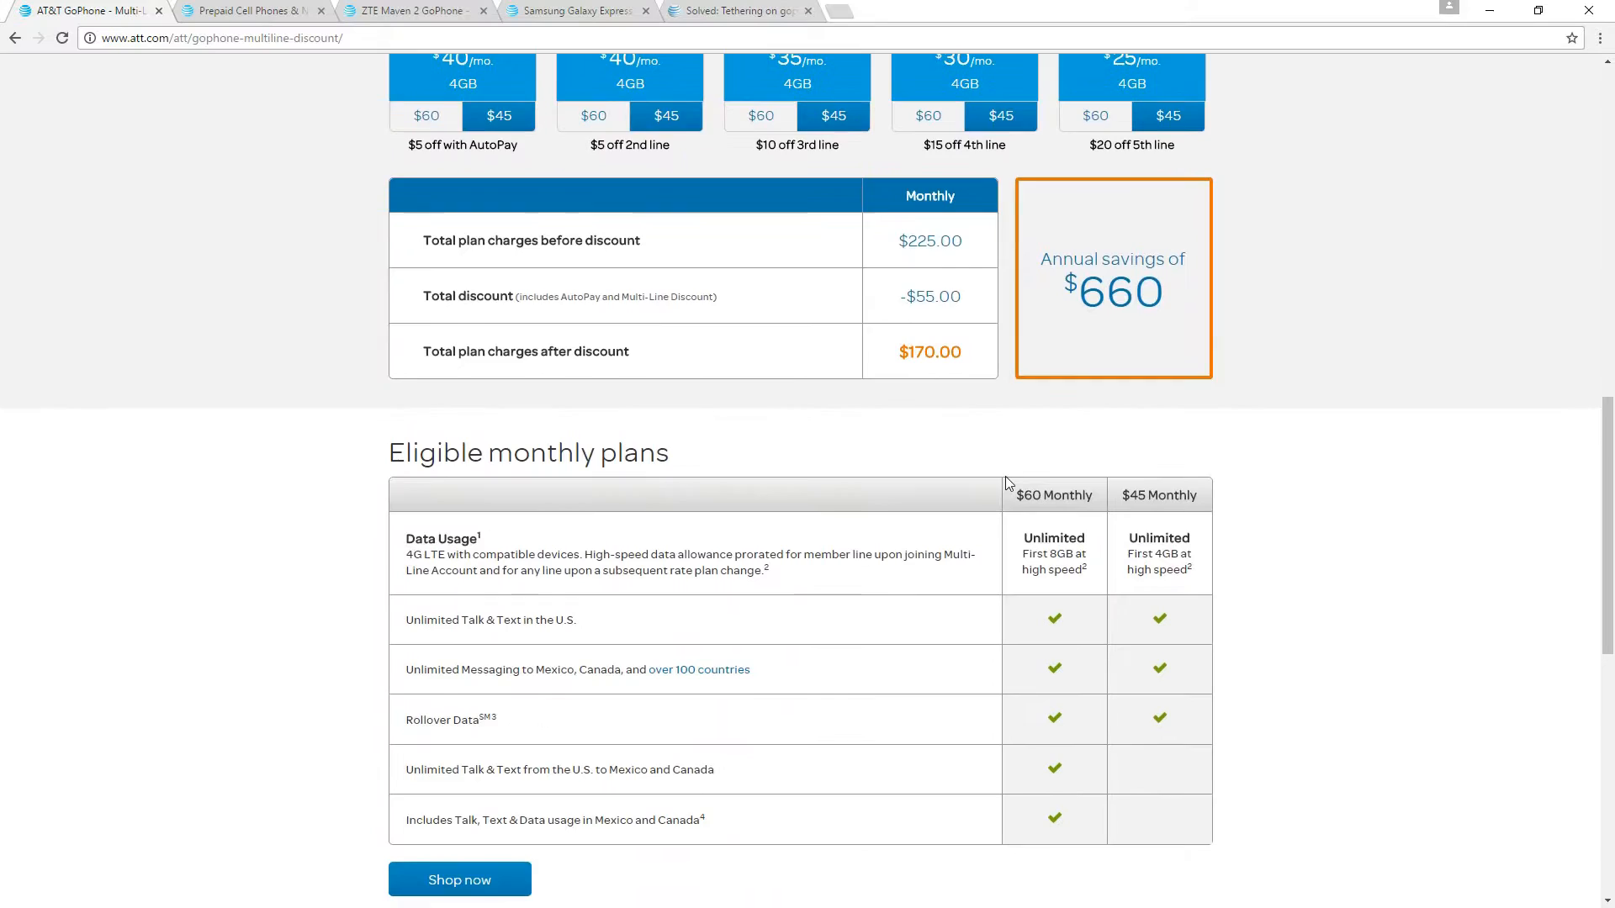
{"action": "scroll", "coordinate": [1006, 479], "scroll_direction": "down", "scroll_amount": 3}
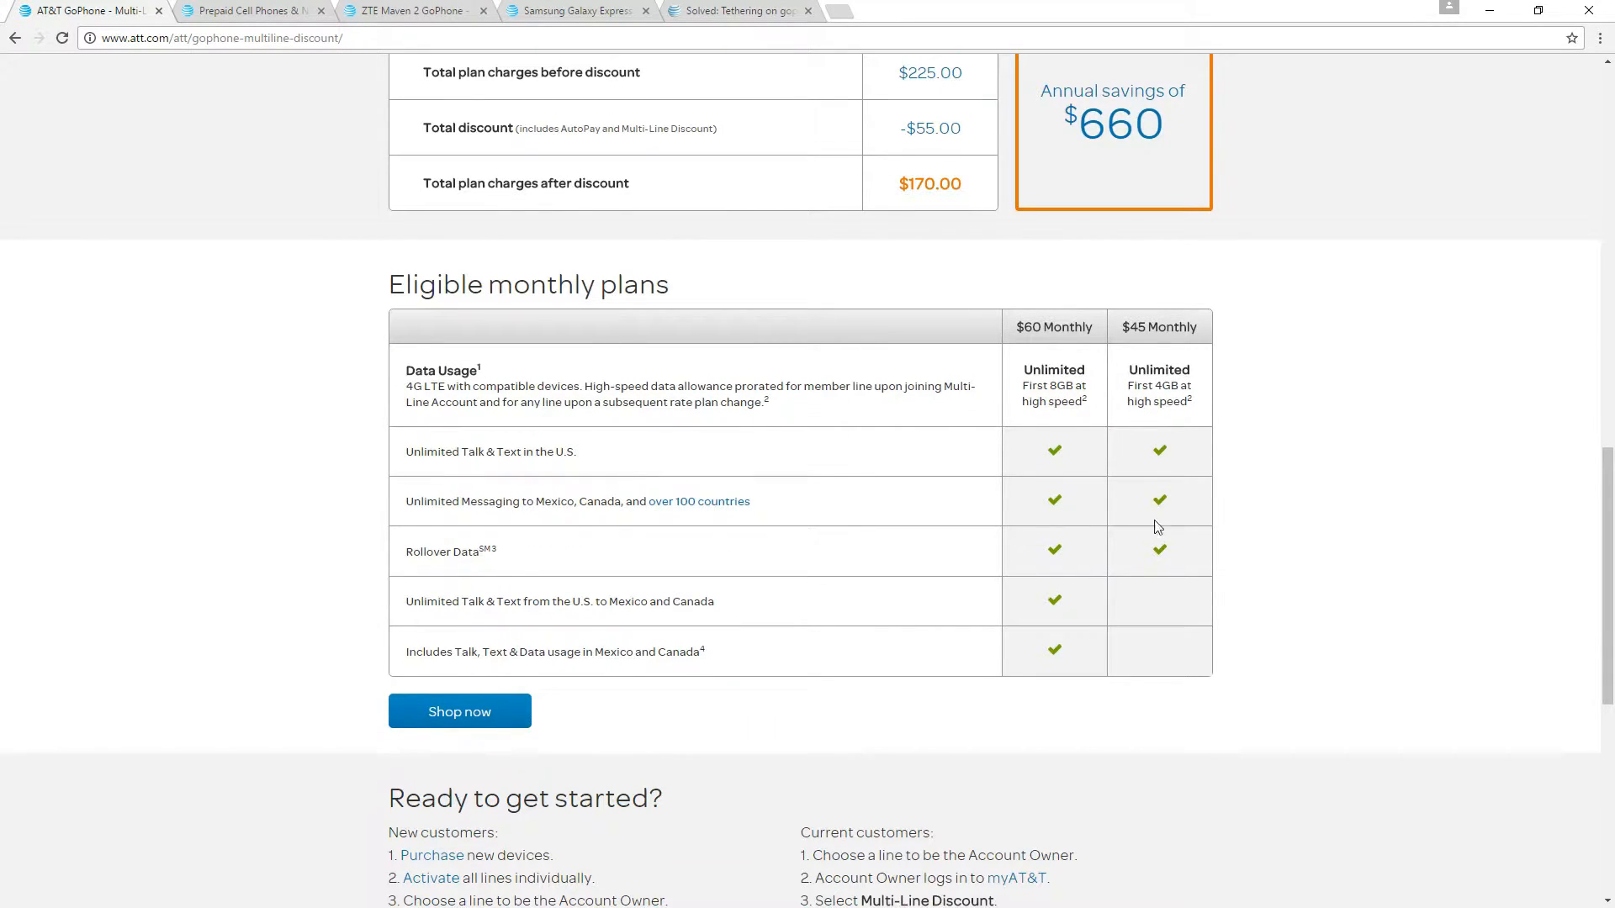
{"action": "left_click_drag", "start_coordinate": [1173, 548], "coordinate": [1102, 552]}
{"action": "left_click", "coordinate": [494, 557]}
{"action": "left_click_drag", "start_coordinate": [407, 451], "coordinate": [604, 465]}
{"action": "left_click", "coordinate": [406, 505]}
{"action": "left_click_drag", "start_coordinate": [406, 503], "coordinate": [752, 502]}
{"action": "left_click", "coordinate": [783, 509]}
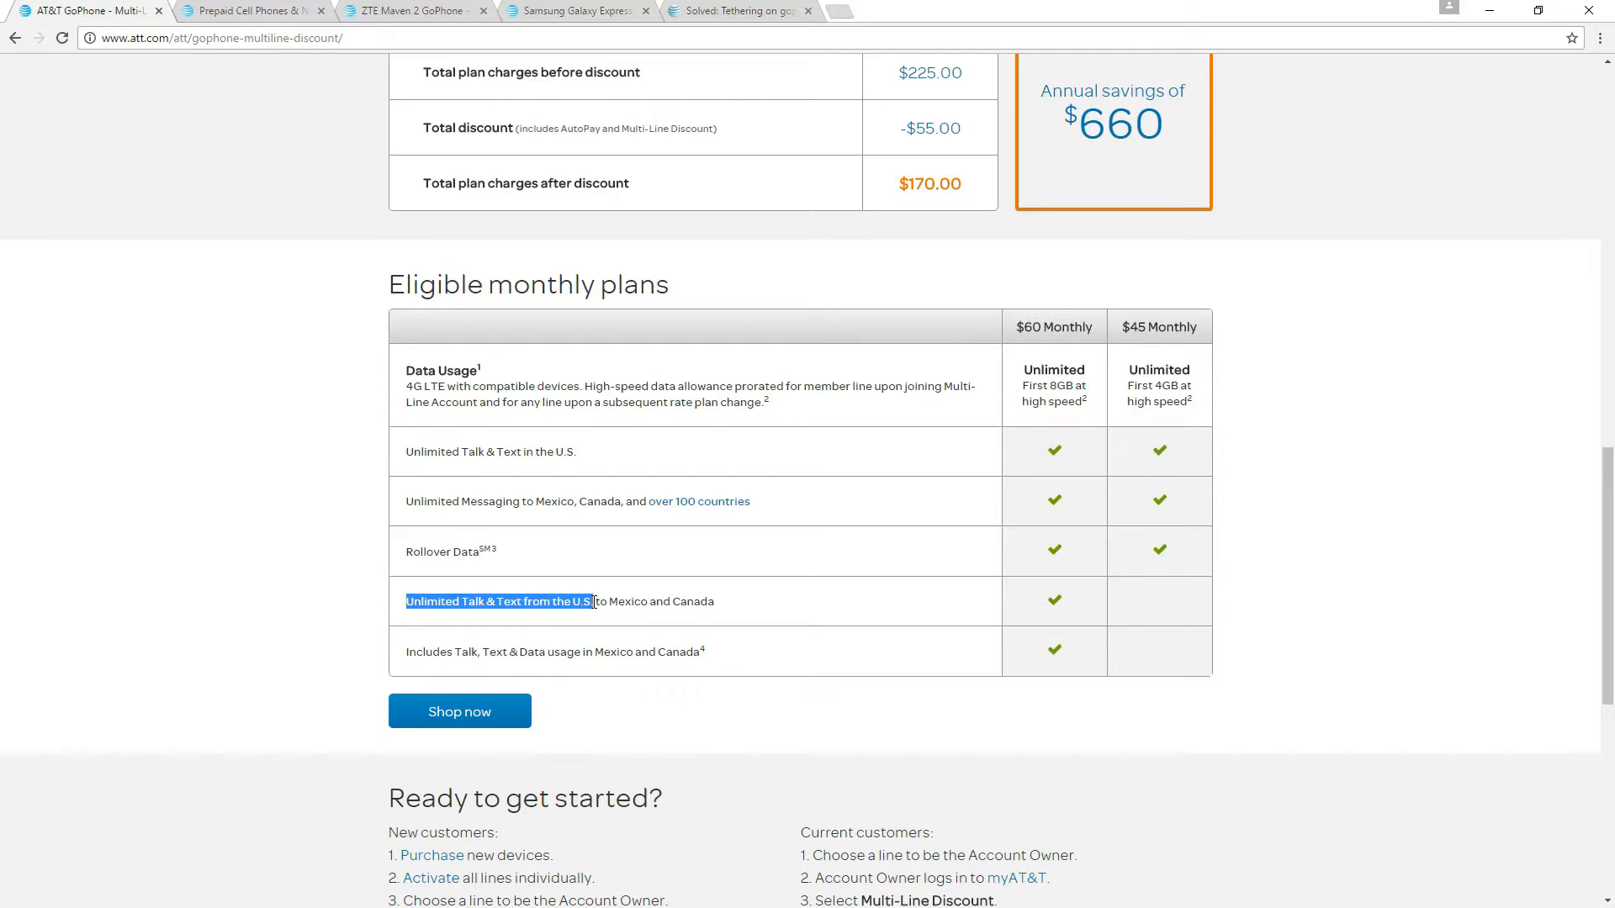
{"action": "left_click_drag", "start_coordinate": [594, 603], "coordinate": [673, 604]}
{"action": "left_click", "coordinate": [698, 648]}
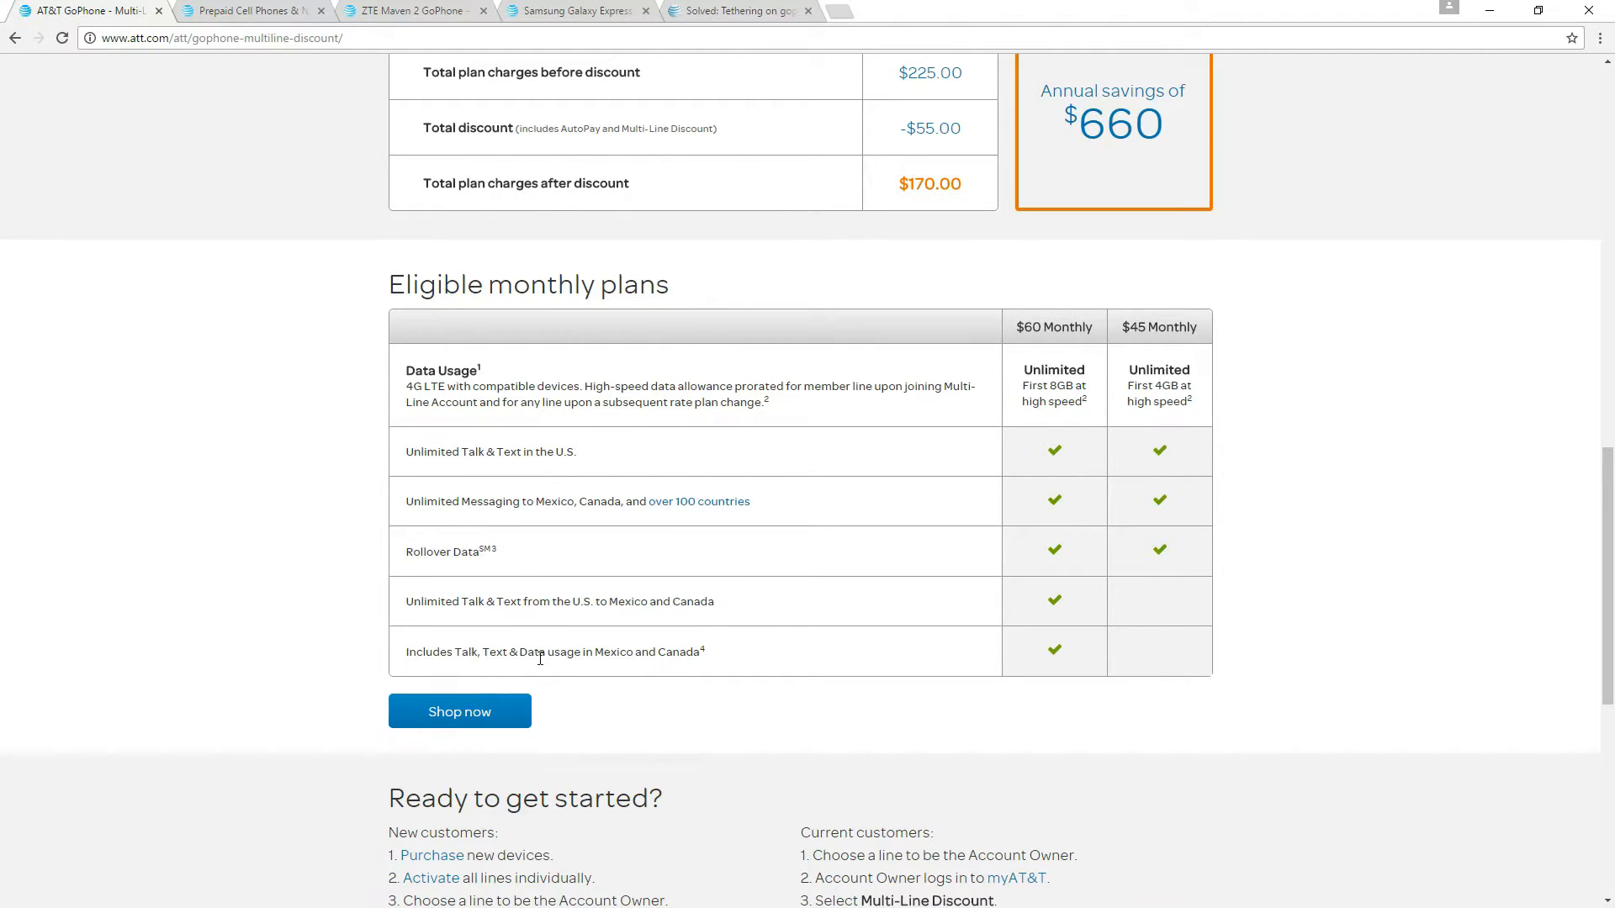
{"action": "left_click_drag", "start_coordinate": [440, 651], "coordinate": [683, 648]}
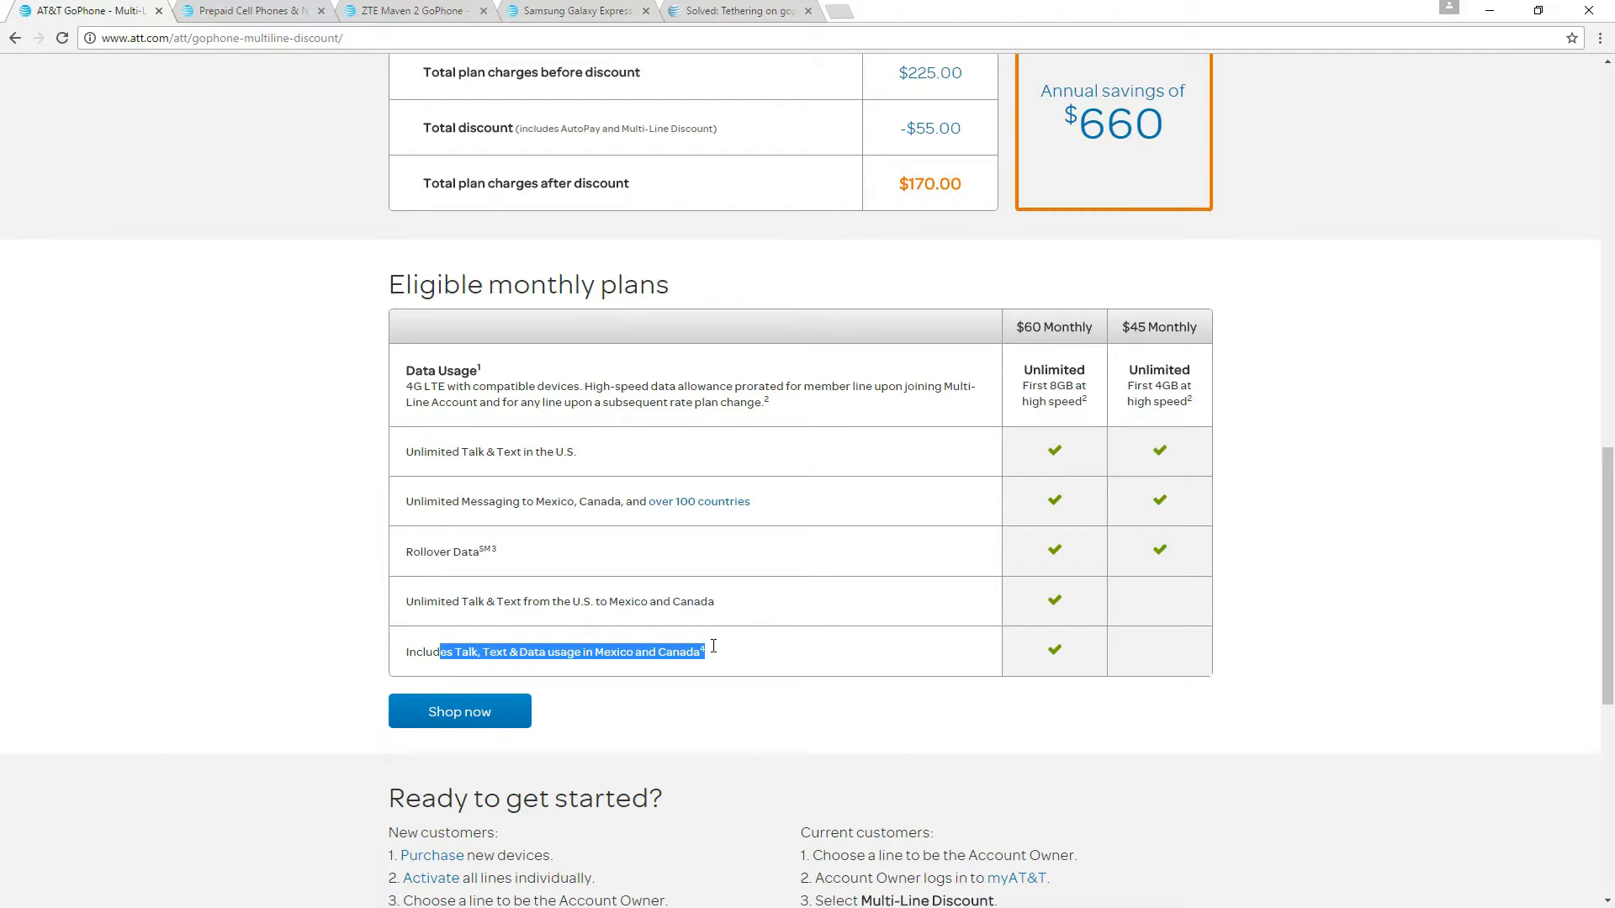
{"action": "left_click", "coordinate": [597, 652]}
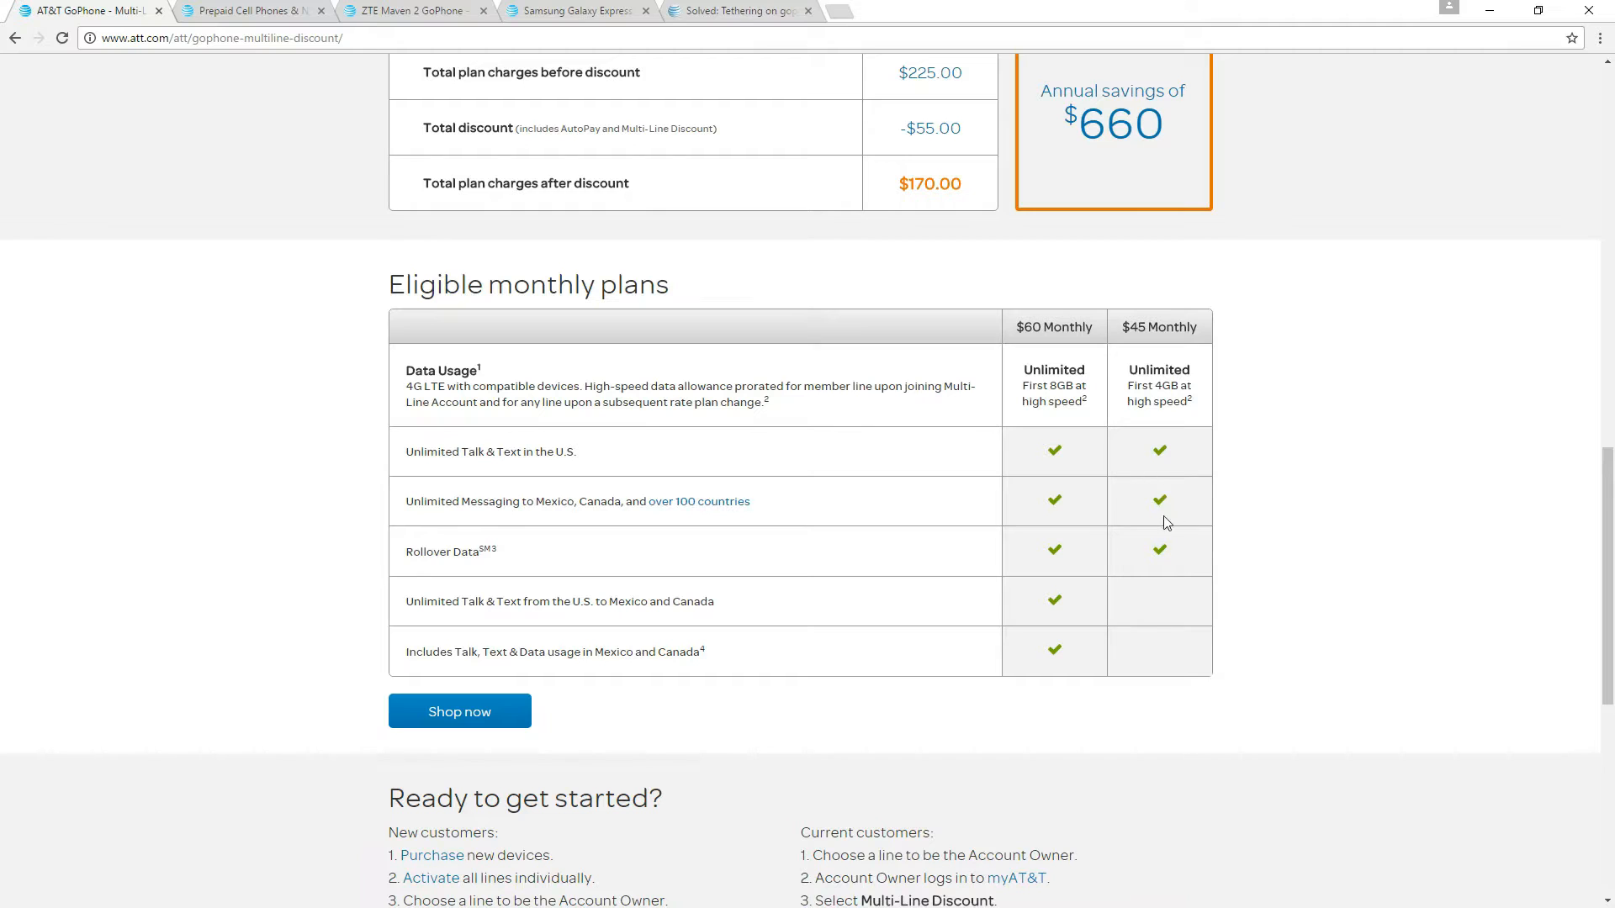
{"action": "scroll", "coordinate": [729, 388], "scroll_direction": "up", "scroll_amount": 2}
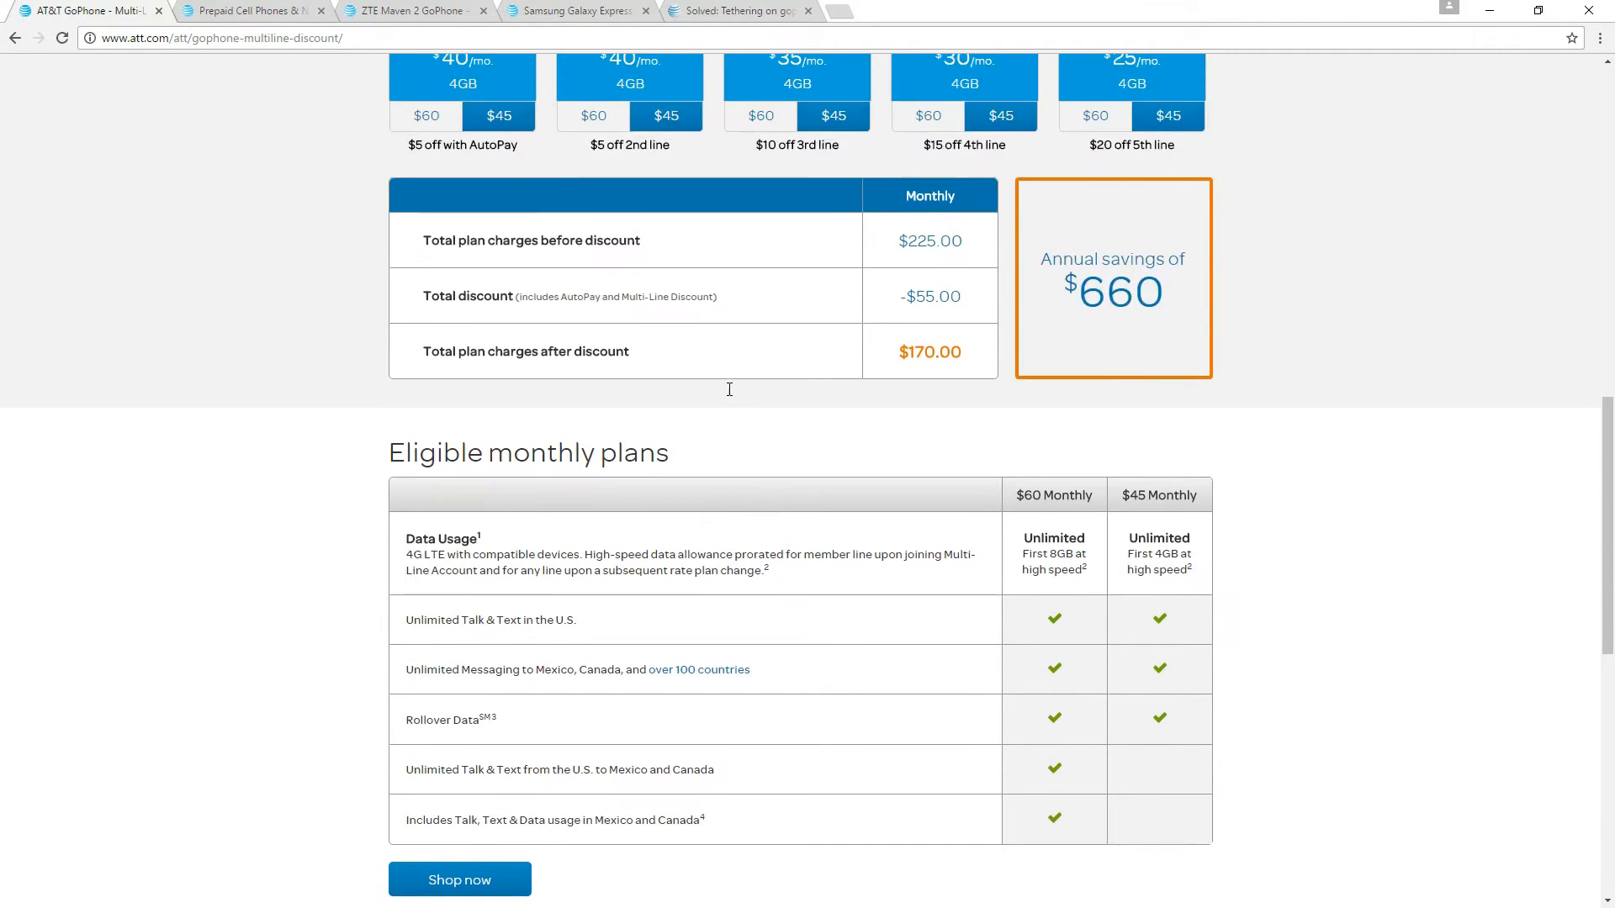
{"action": "scroll", "coordinate": [730, 396], "scroll_direction": "up", "scroll_amount": 10}
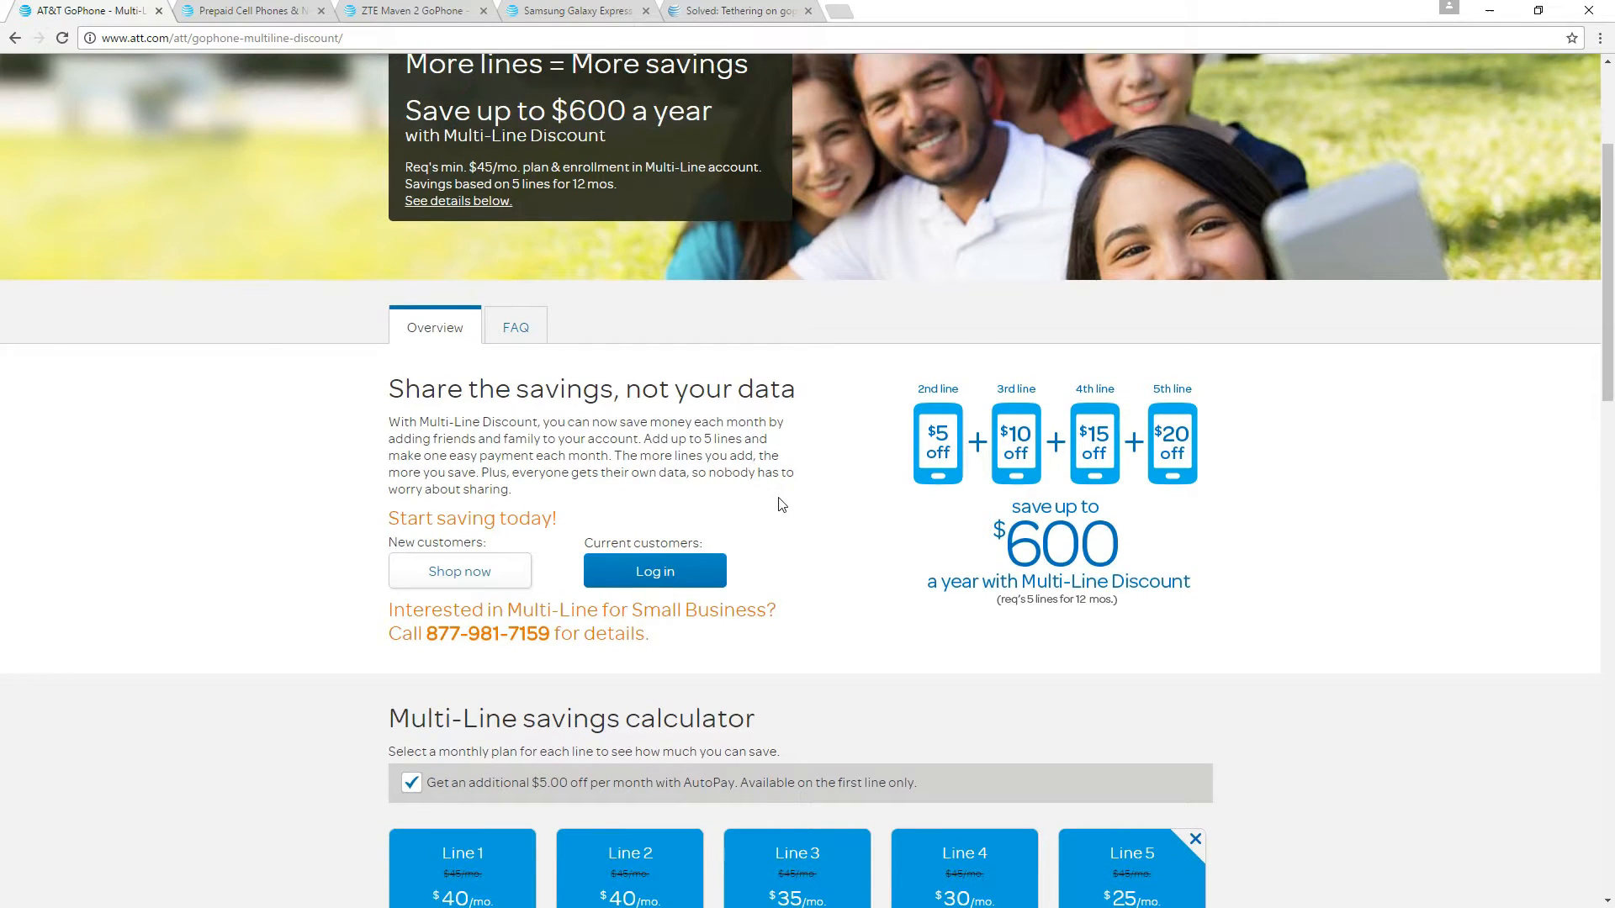
{"action": "scroll", "coordinate": [827, 505], "scroll_direction": "down", "scroll_amount": 2}
{"action": "scroll", "coordinate": [835, 503], "scroll_direction": "down", "scroll_amount": 1}
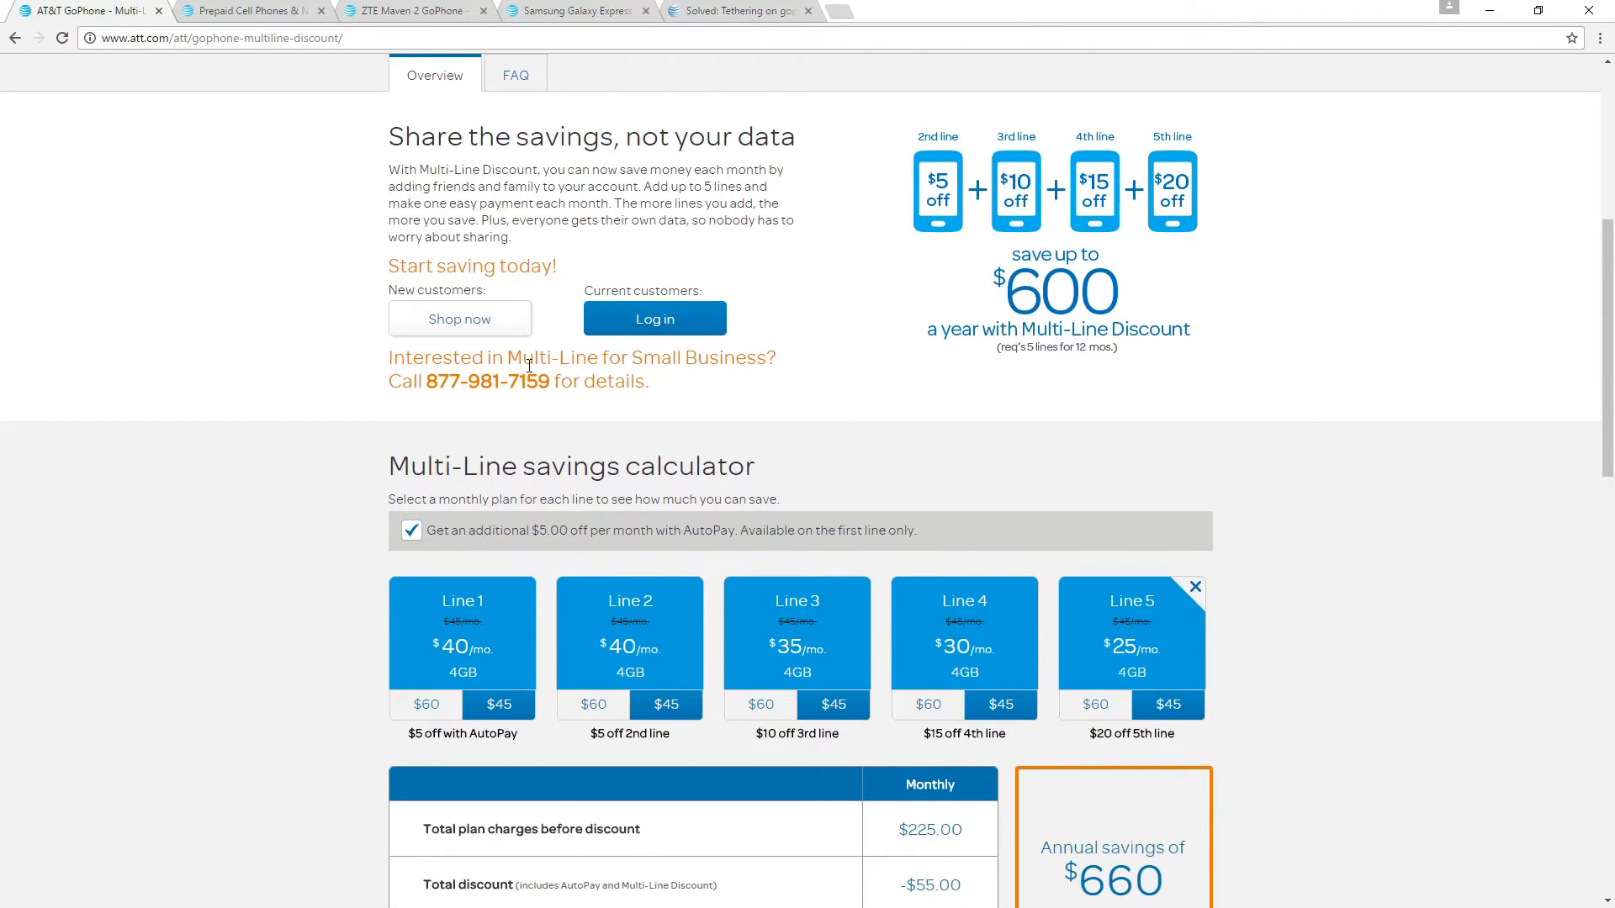
{"action": "scroll", "coordinate": [634, 286], "scroll_direction": "up", "scroll_amount": 2}
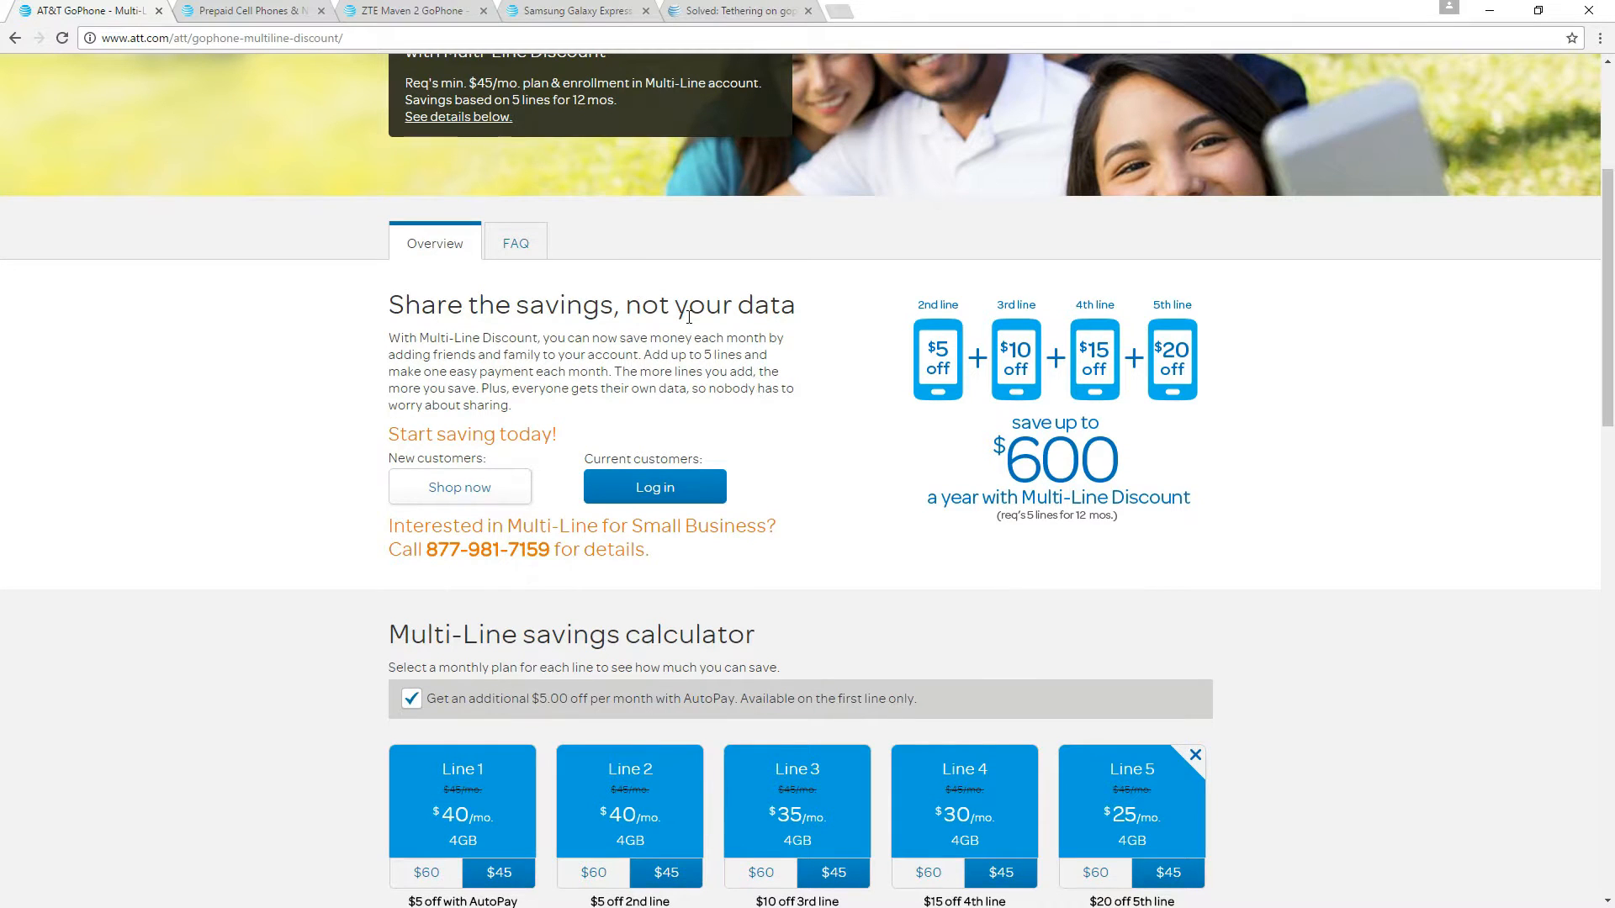
{"action": "scroll", "coordinate": [778, 393], "scroll_direction": "down", "scroll_amount": 4}
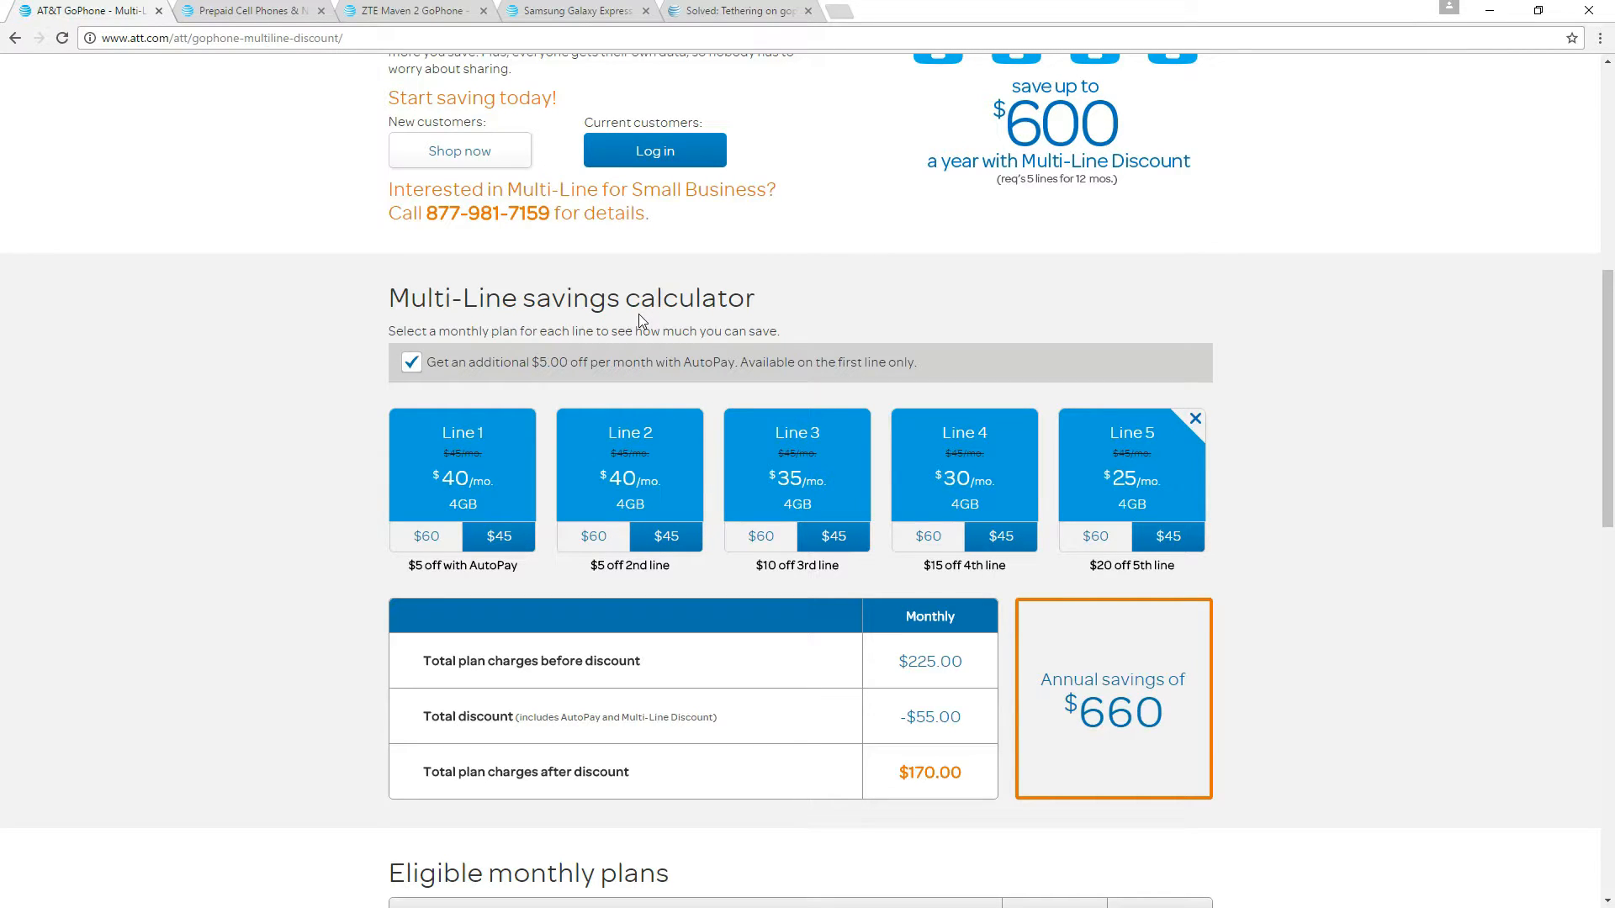
Switch to the Prepaid Cell Phones browser tab to view the GoPhone phones catalog.
{"action": "left_click", "coordinate": [262, 12]}
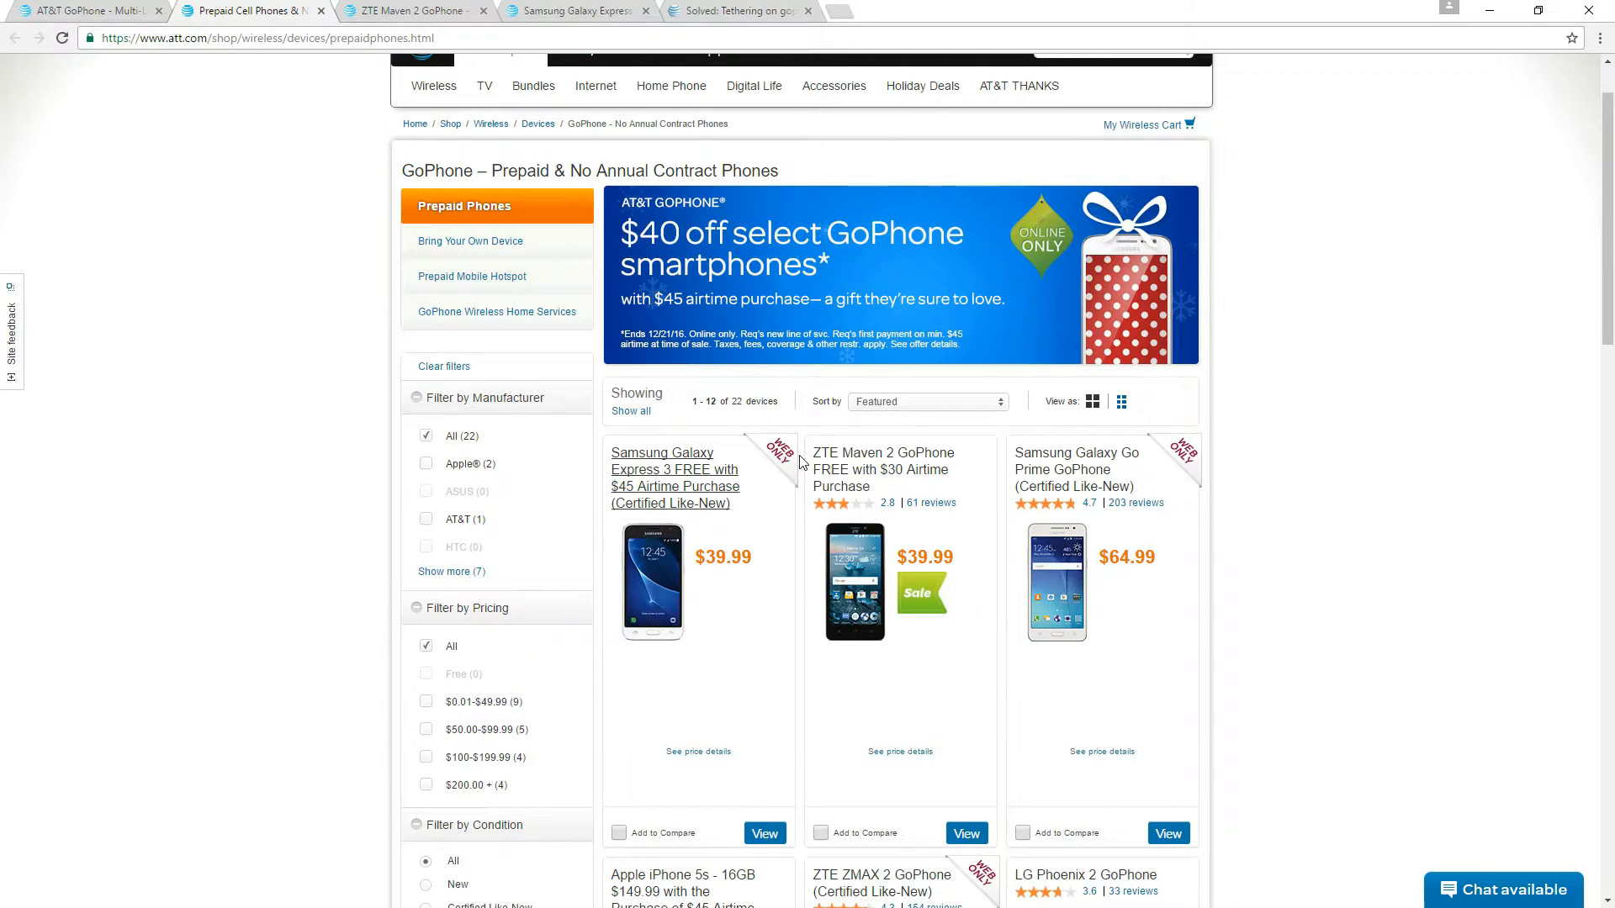
{"action": "scroll", "coordinate": [798, 463], "scroll_direction": "down", "scroll_amount": 1}
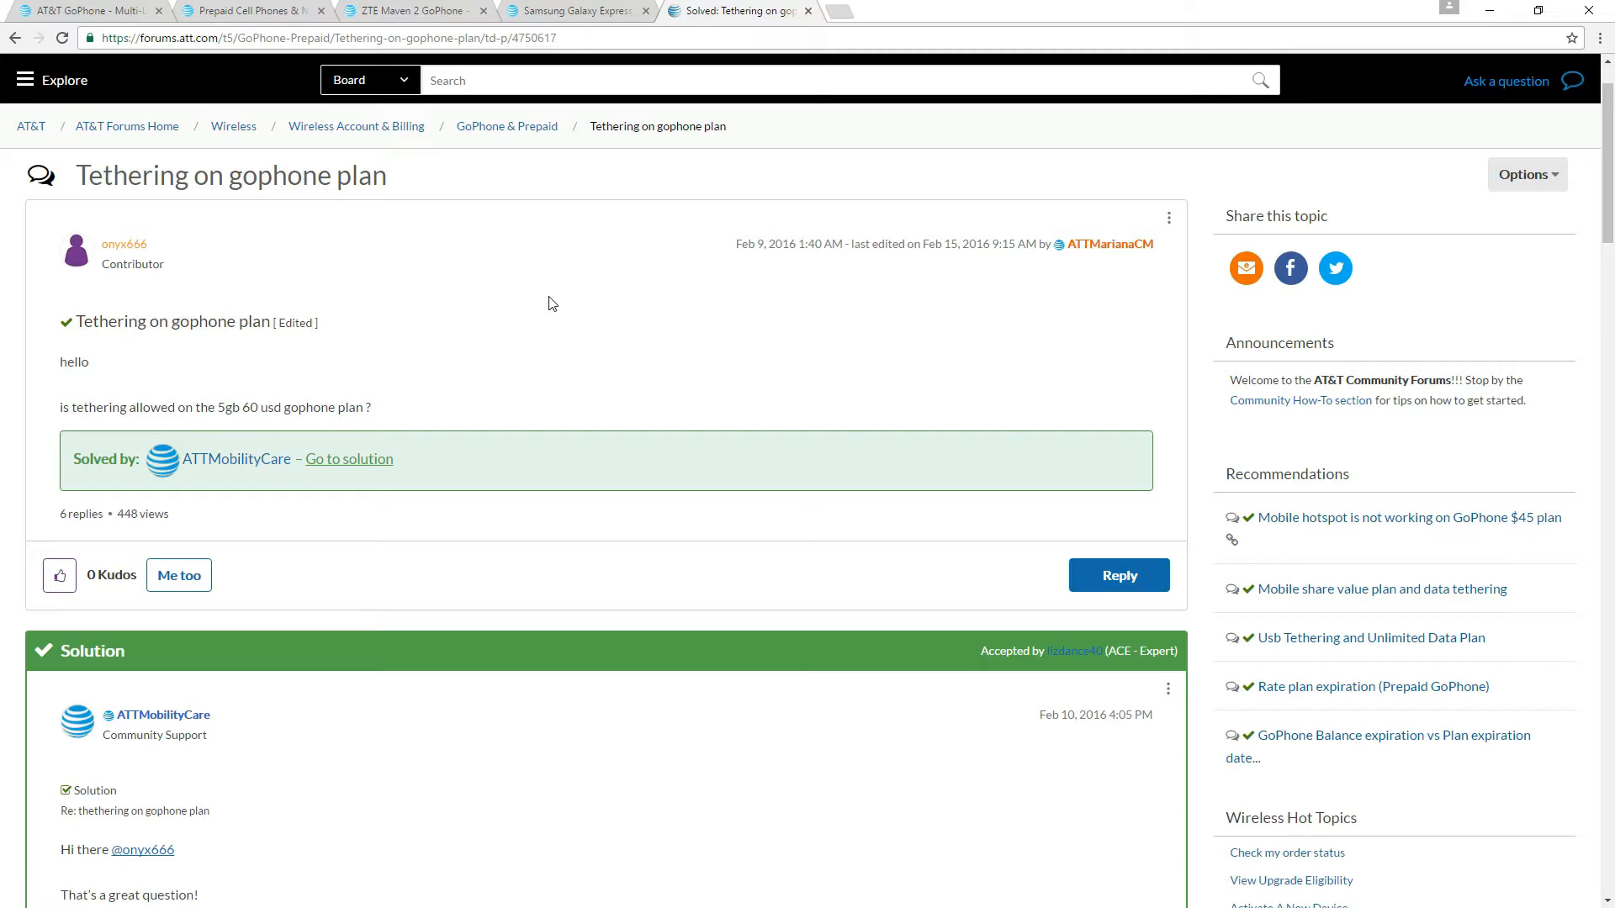
{"action": "scroll", "coordinate": [515, 210], "scroll_direction": "down", "scroll_amount": 5}
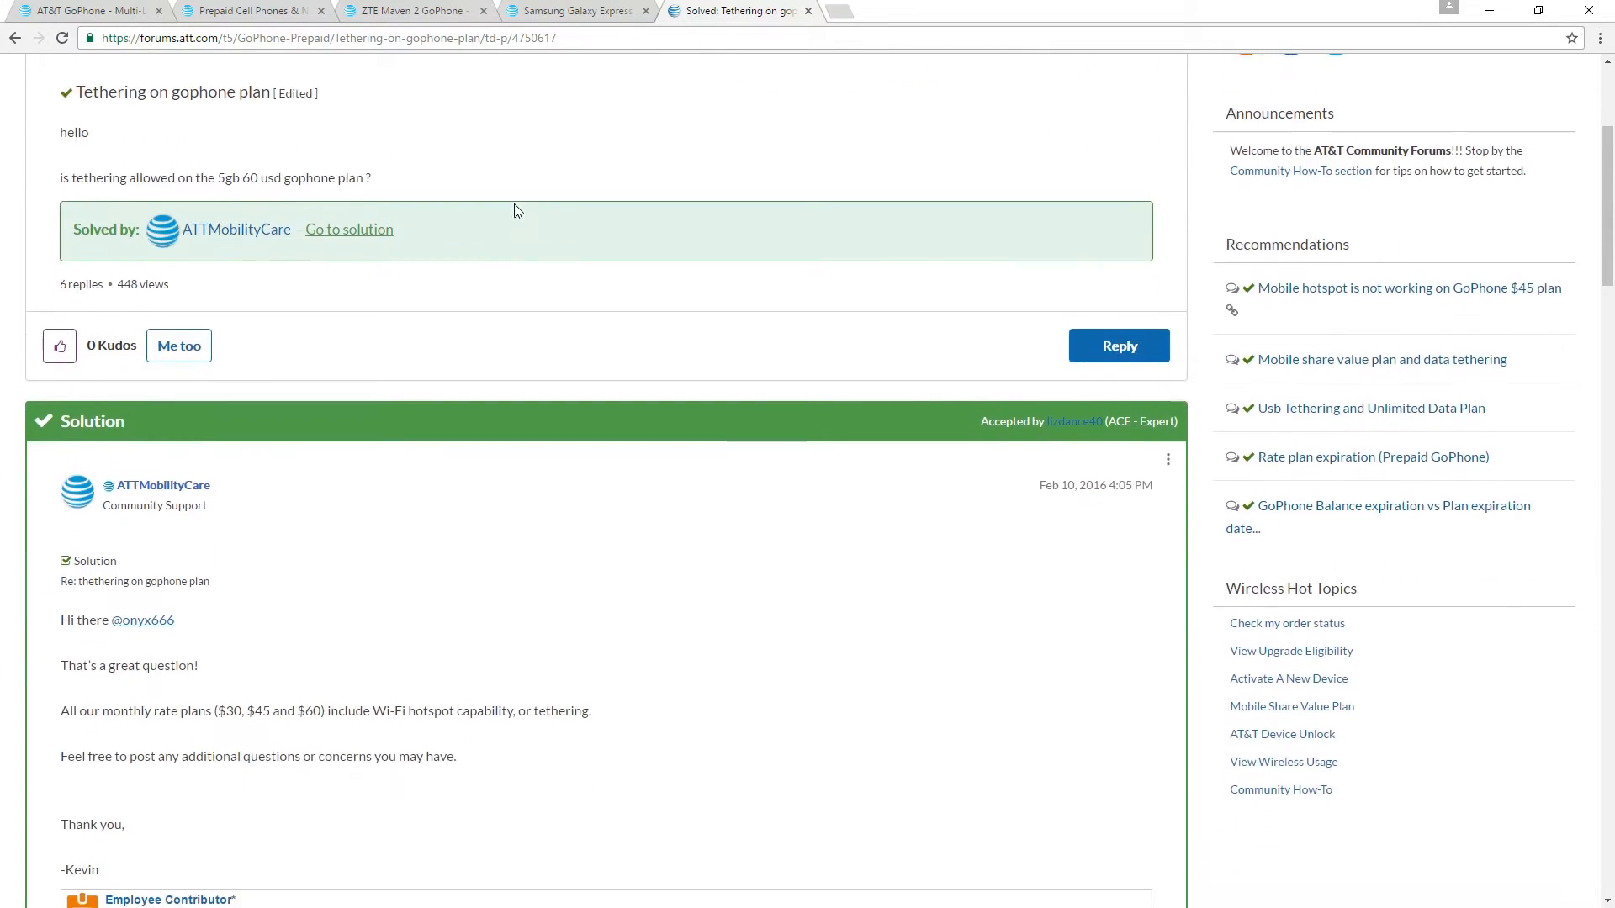
{"action": "scroll", "coordinate": [514, 210], "scroll_direction": "down", "scroll_amount": 3}
{"action": "scroll", "coordinate": [515, 210], "scroll_direction": "down", "scroll_amount": 2}
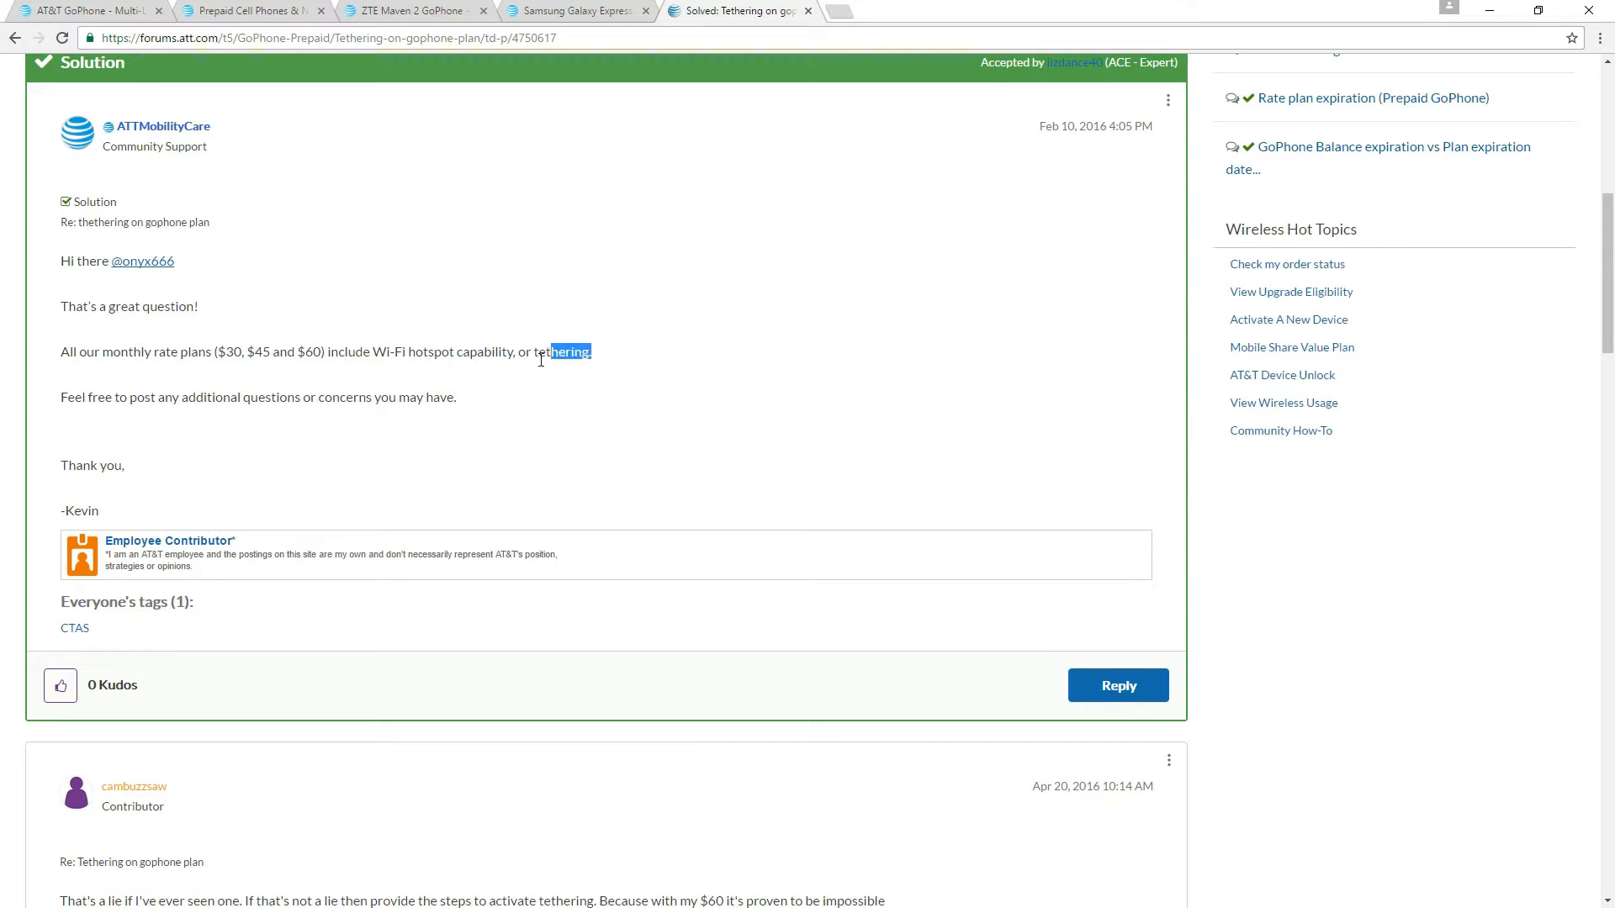
Repeatedly highlight the accepted answer's sentence that all monthly plans include Wi-Fi hotspot tethering.
{"action": "left_click_drag", "start_coordinate": [541, 359], "coordinate": [296, 321]}
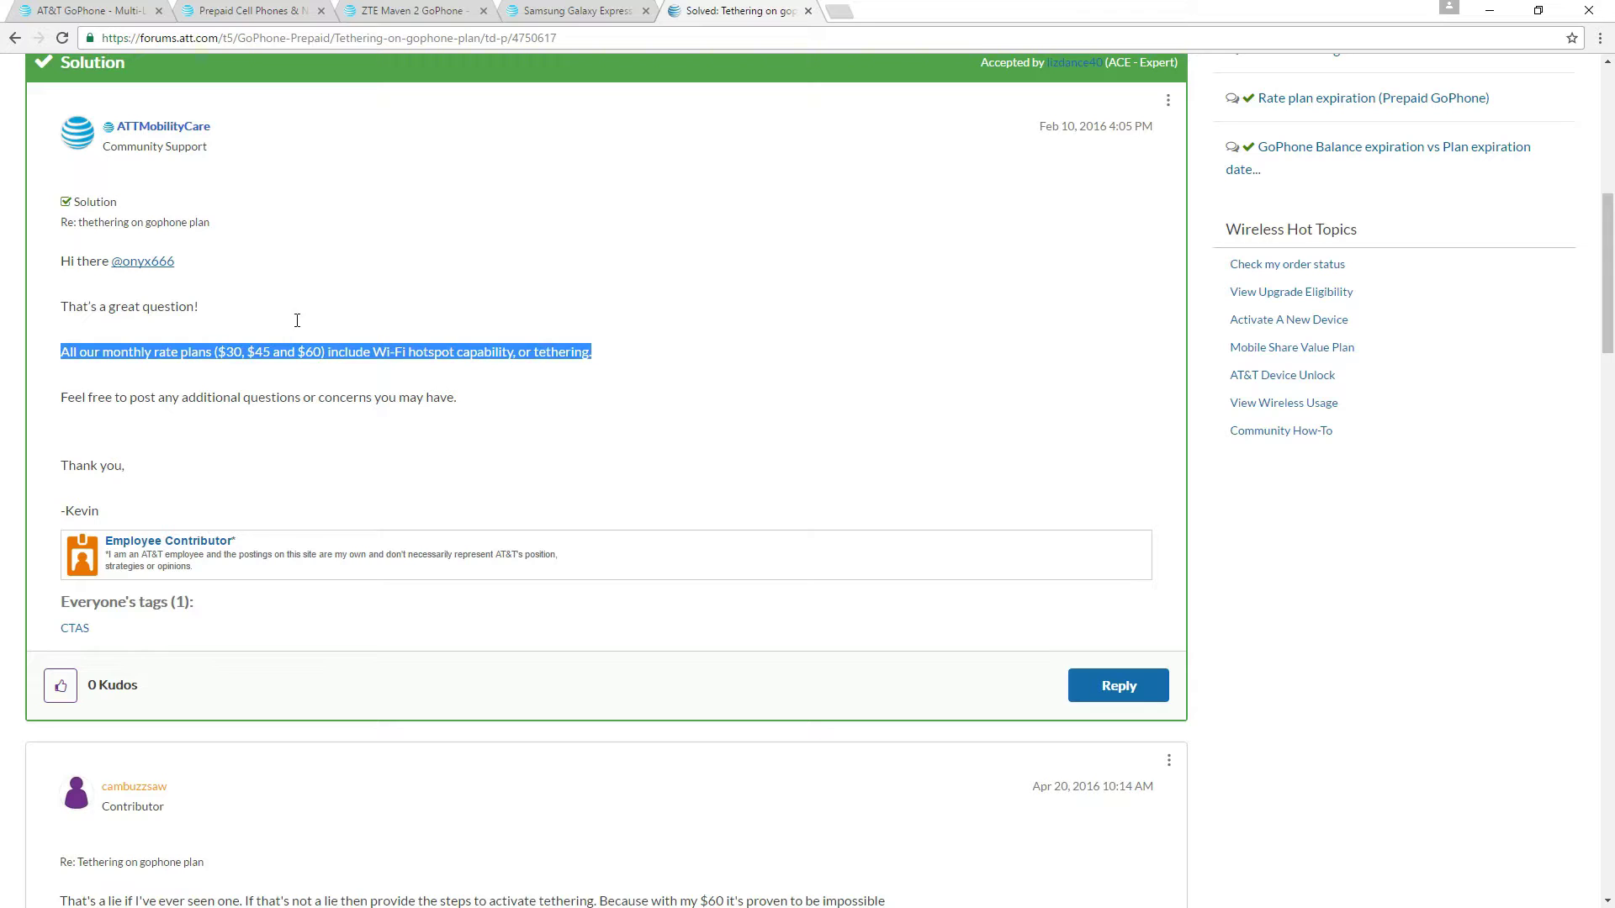
{"action": "left_click", "coordinate": [61, 356]}
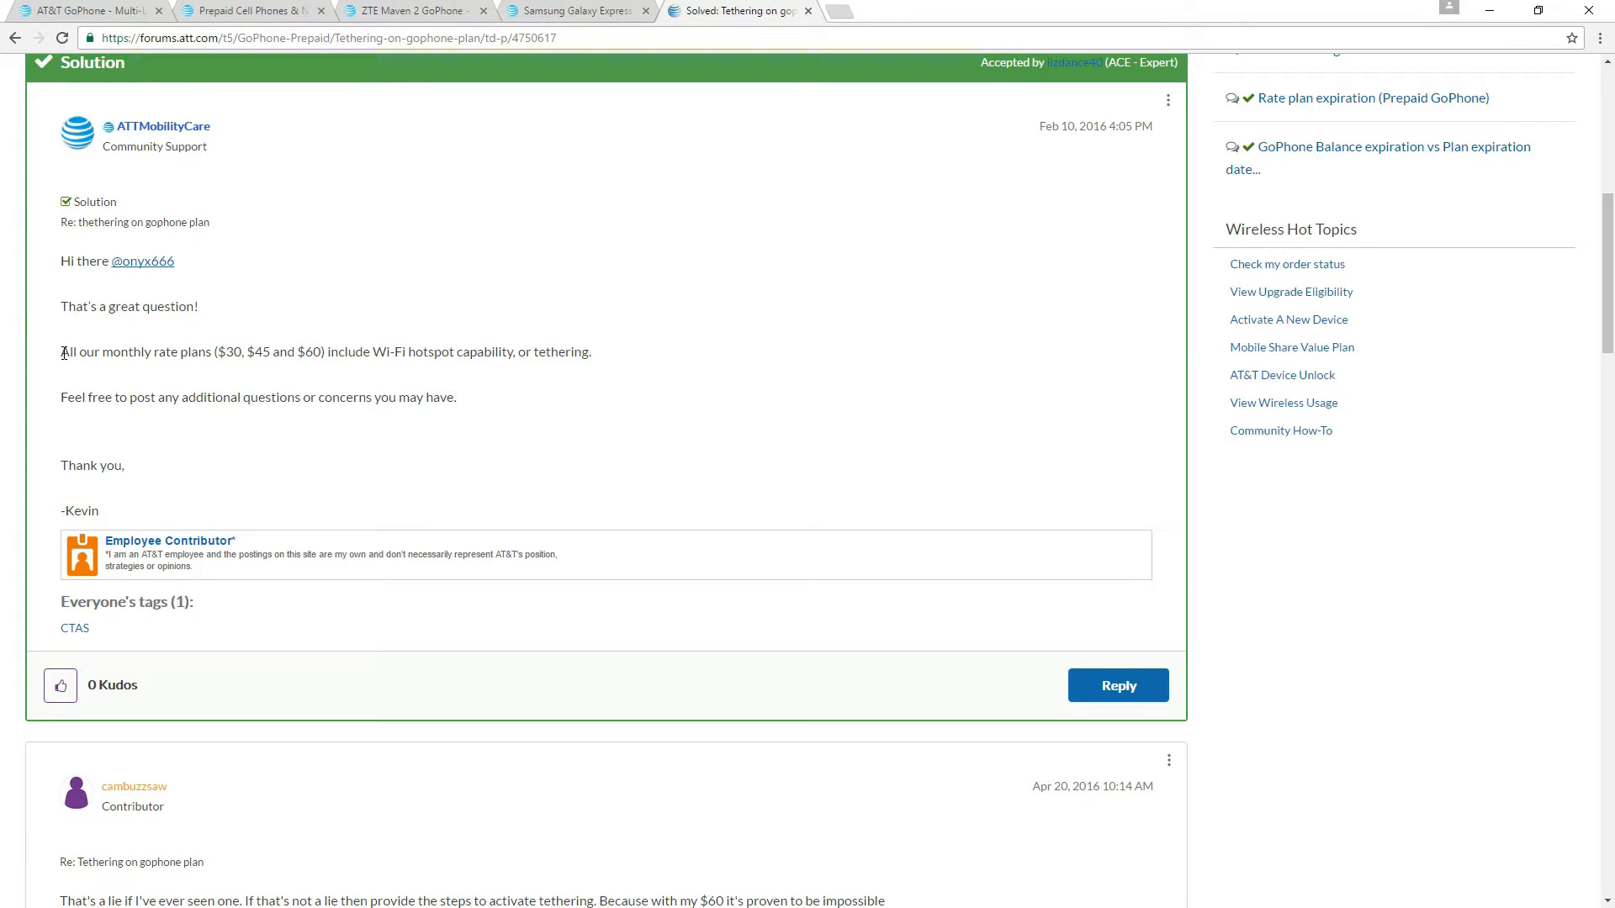
{"action": "left_click_drag", "start_coordinate": [80, 351], "coordinate": [611, 345]}
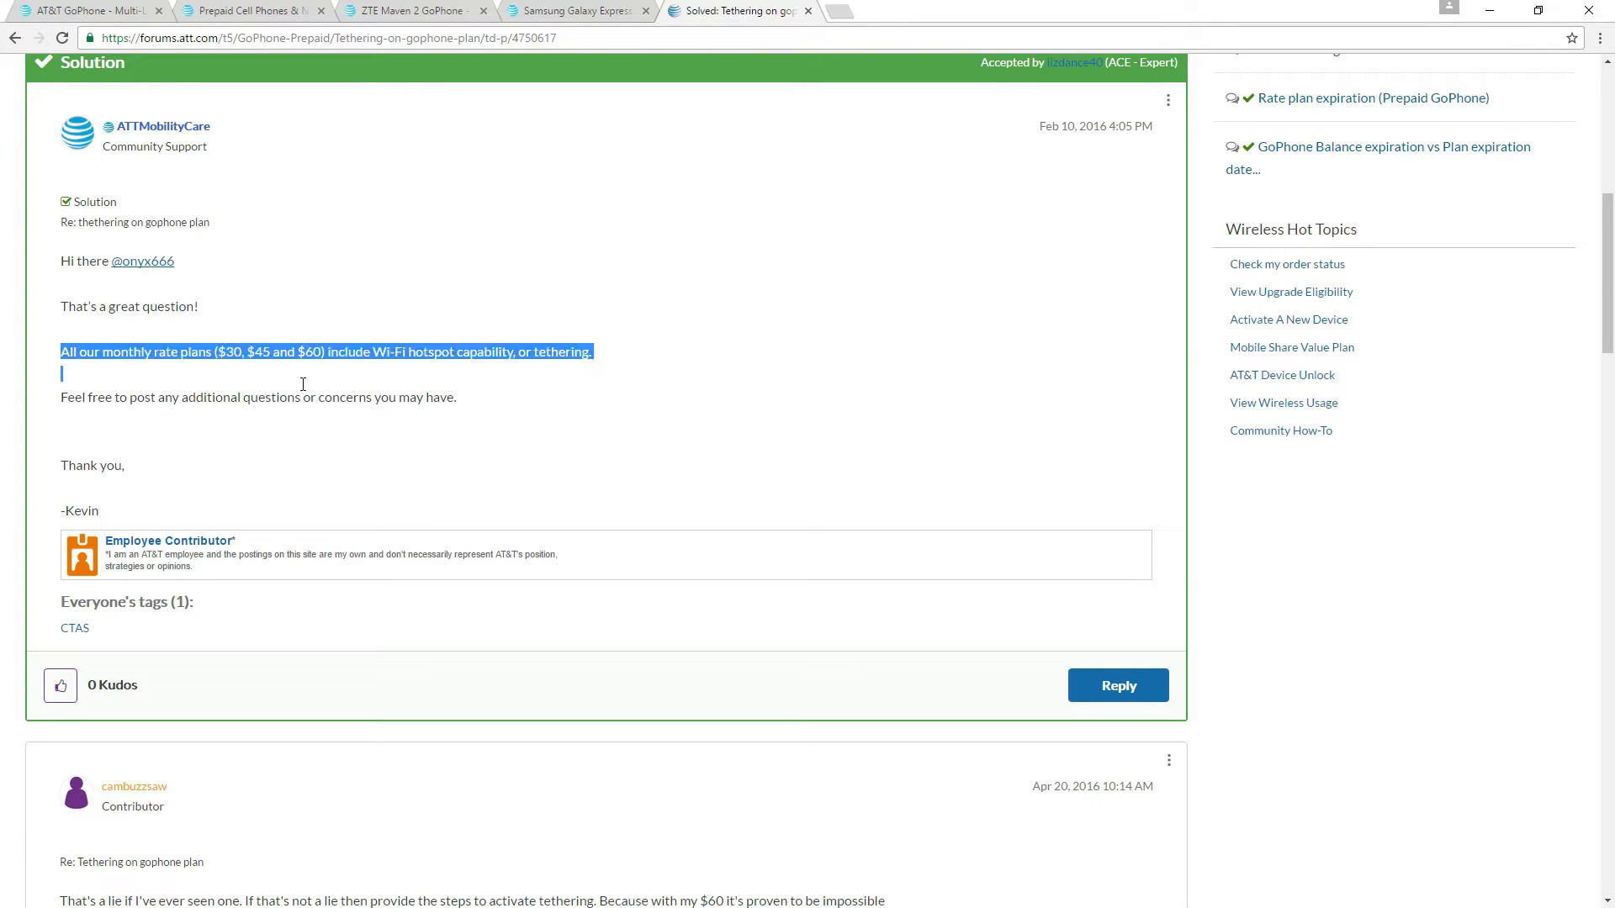
{"action": "left_click", "coordinate": [601, 358]}
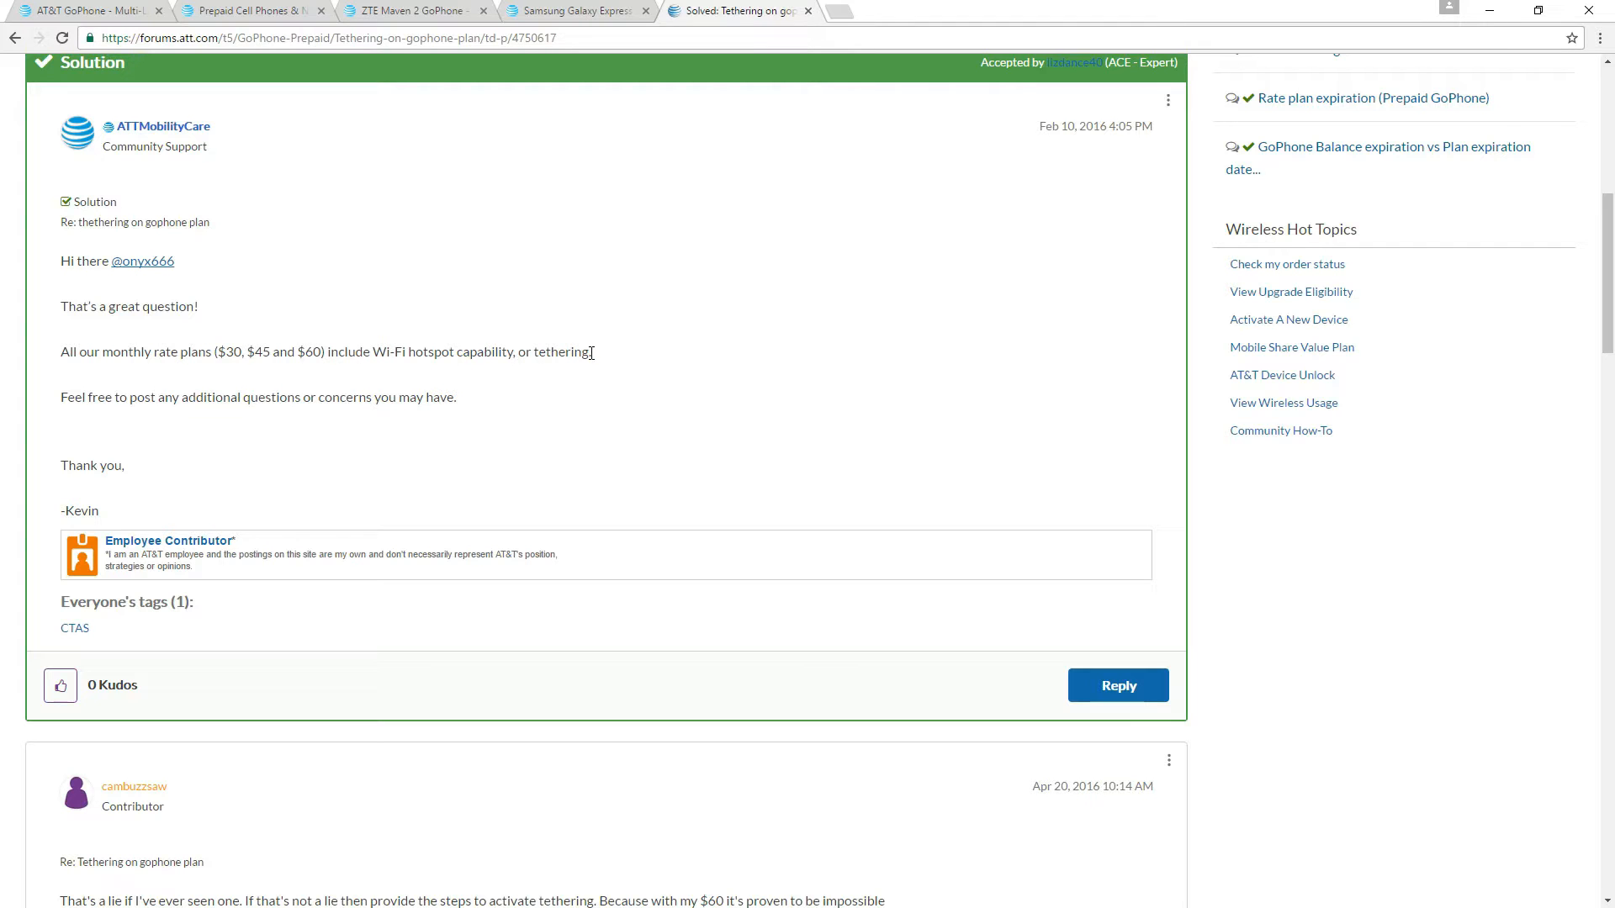
{"action": "left_click_drag", "start_coordinate": [463, 366], "coordinate": [127, 327]}
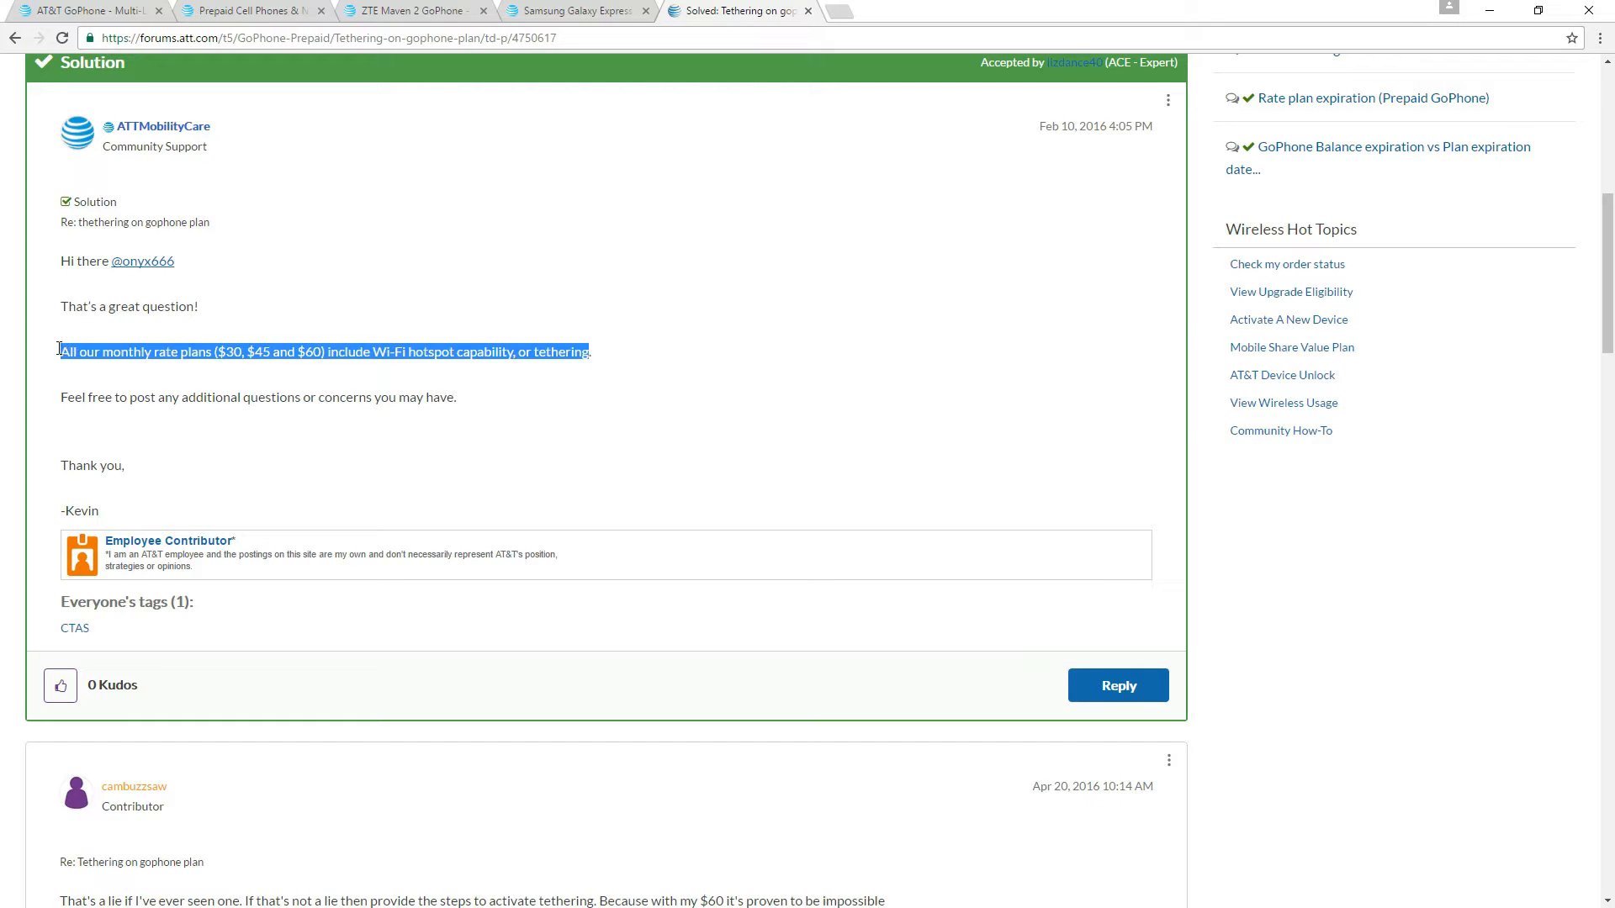